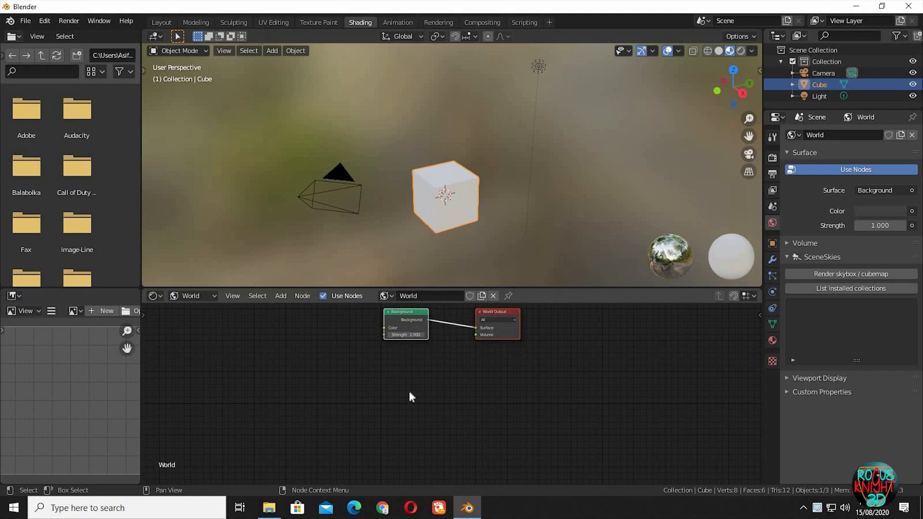
- Add an Environment Texture node to the world shader, placed beside the Background node
{"action": "scroll", "coordinate": [409, 391], "scroll_direction": "up", "scroll_amount": 3}
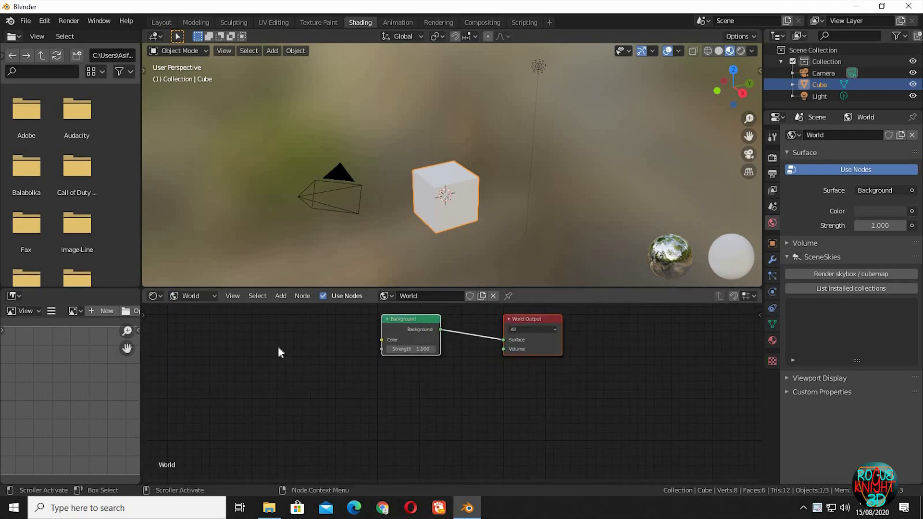
{"action": "key", "text": "shift+a"}
{"action": "mouse_move", "coordinate": [286, 404]}
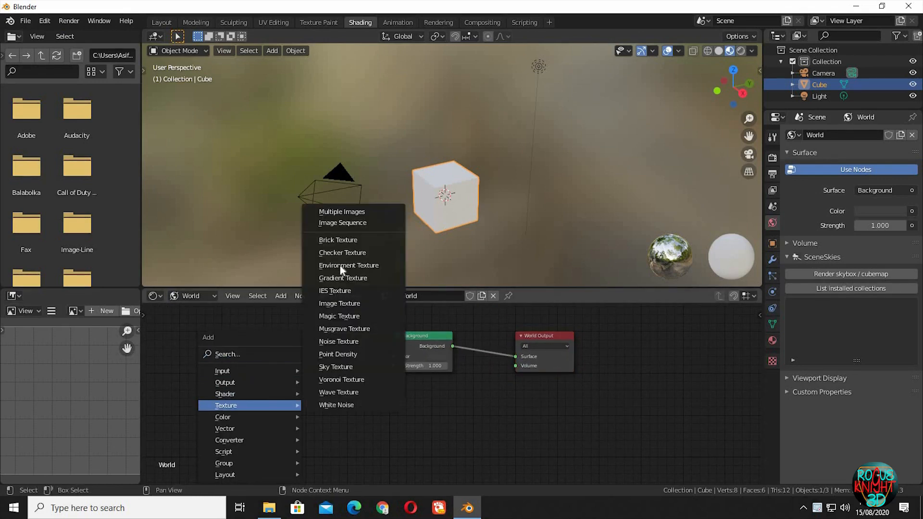
{"action": "left_click", "coordinate": [340, 265]}
{"action": "left_click", "coordinate": [322, 364]}
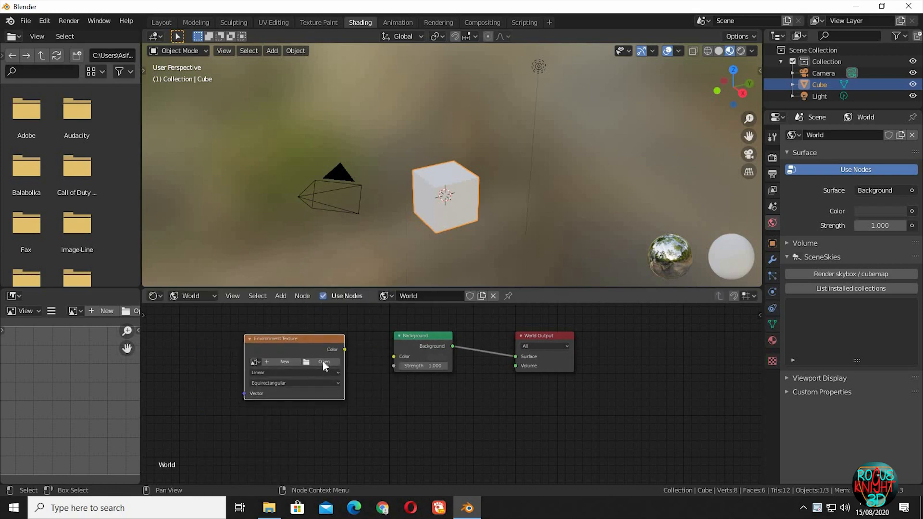
- Load spruit_sunrise_2k.hdr from the Desktop textures folder into the Environment Texture and link its Color to the Background's Color
{"action": "left_click", "coordinate": [322, 361]}
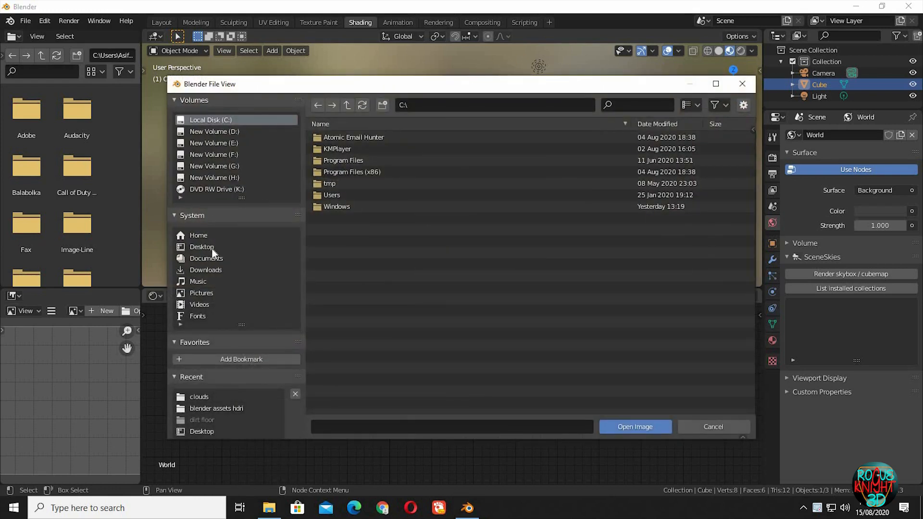
{"action": "left_click", "coordinate": [212, 247]}
{"action": "double_click", "coordinate": [347, 229]}
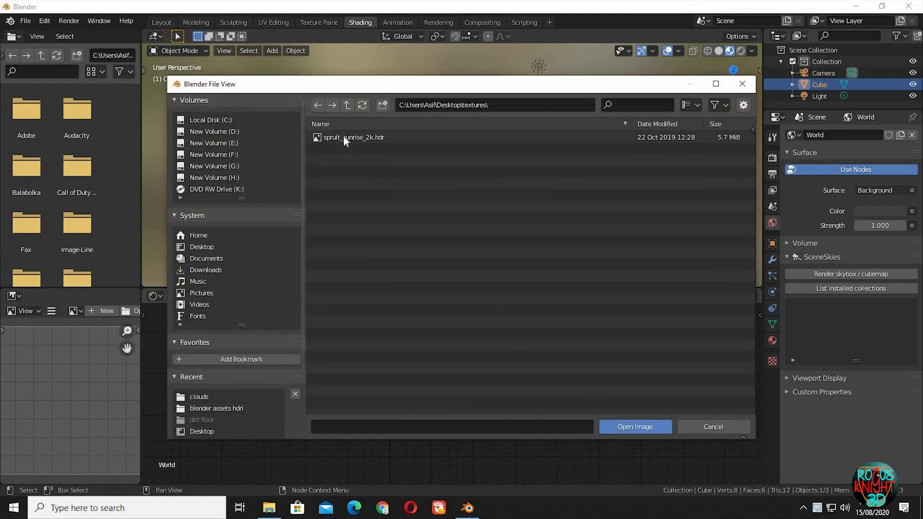
{"action": "double_click", "coordinate": [343, 136]}
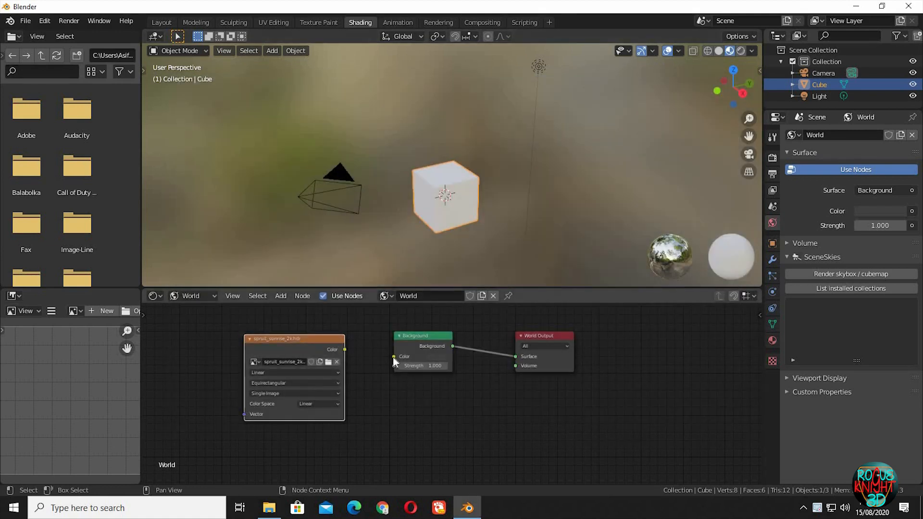
{"action": "left_click_drag", "start_coordinate": [393, 357], "coordinate": [345, 349]}
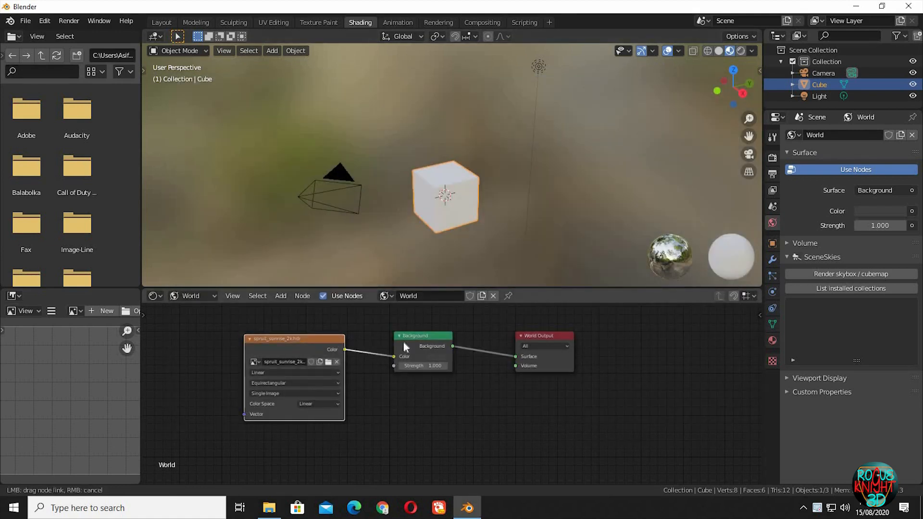
- Display the viewport in rendered shading and rotate the cube about -28° around the global Z axis
{"action": "left_click", "coordinate": [740, 54]}
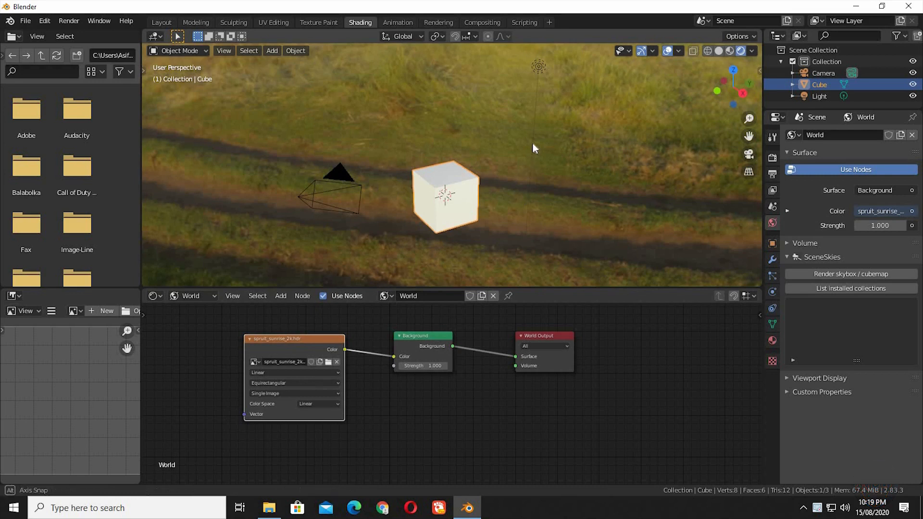
{"action": "middle_click_drag", "start_coordinate": [533, 143], "coordinate": [472, 189]}
{"action": "key", "text": "r"}
{"action": "key", "text": "z"}
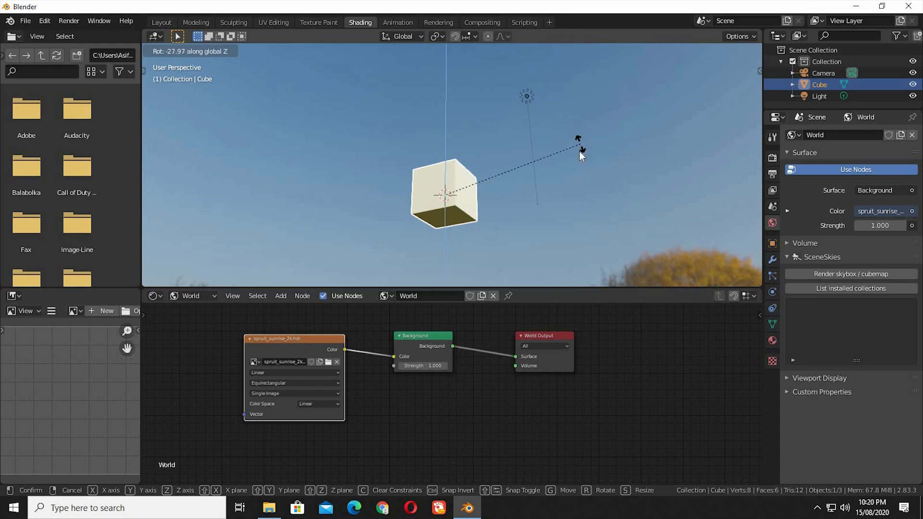
{"action": "left_click", "coordinate": [580, 154]}
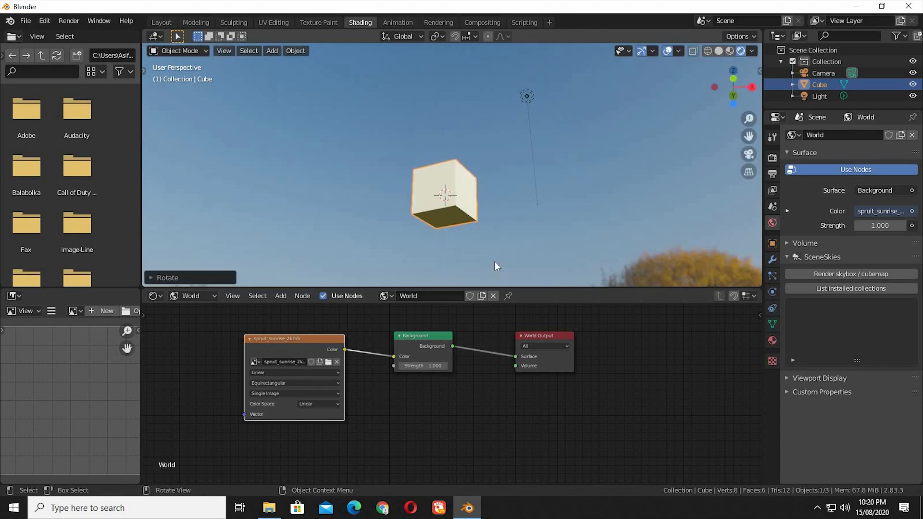
- Switch the shader editor to the cube's object material and delete its Principled BSDF node
{"action": "left_click", "coordinate": [198, 296]}
{"action": "left_click", "coordinate": [200, 308]}
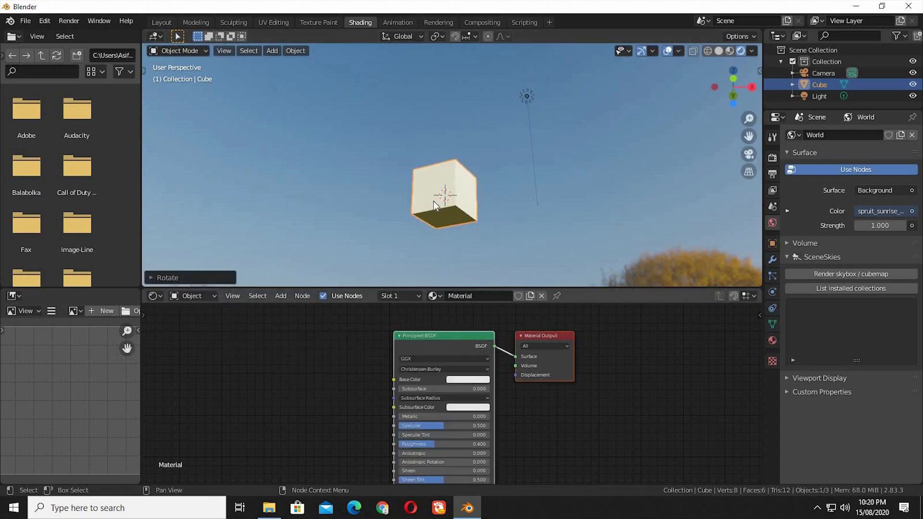
{"action": "left_click", "coordinate": [441, 338]}
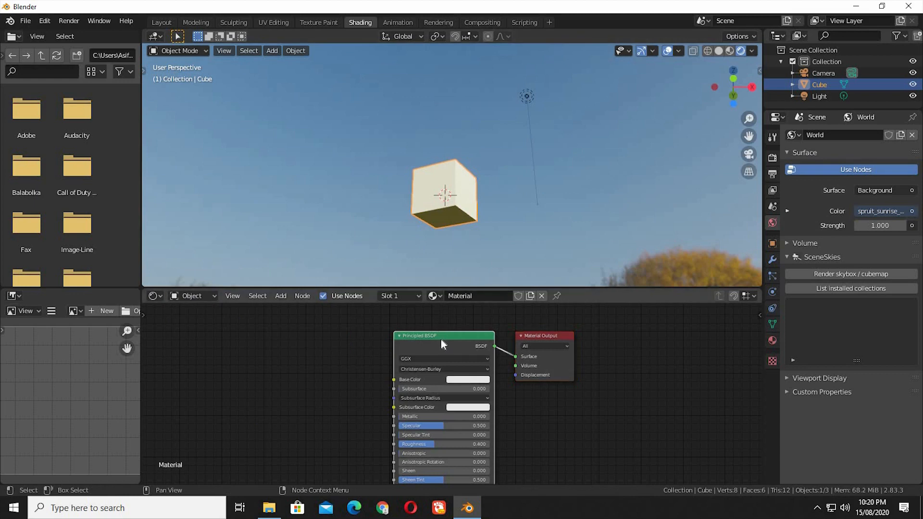
{"action": "key", "text": "x"}
- Add a Principled Volume shader and link its Volume output to the Material Output's Volume input
{"action": "key", "text": "shift+a"}
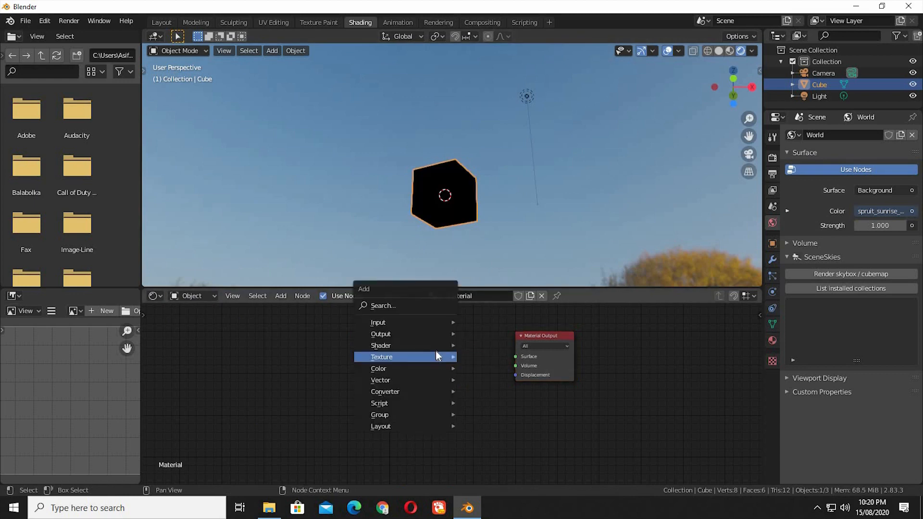
{"action": "mouse_move", "coordinate": [436, 348]}
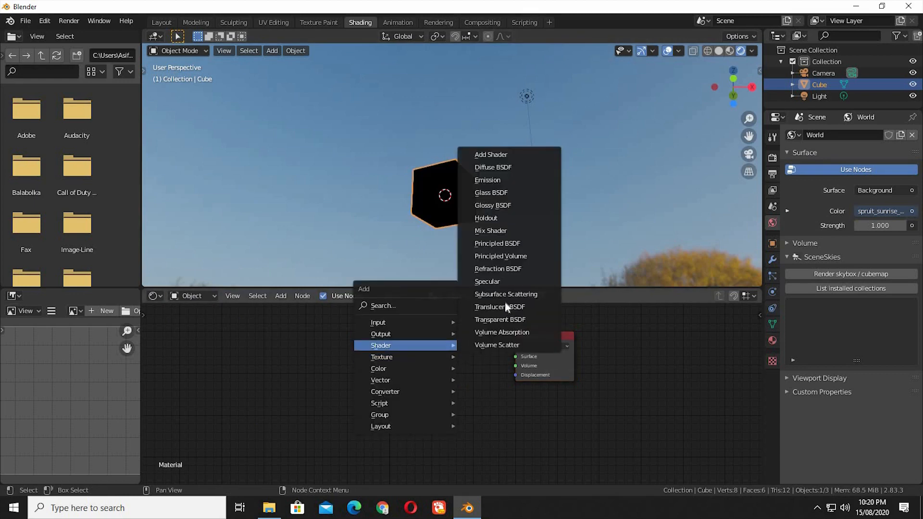
{"action": "left_click", "coordinate": [500, 255]}
{"action": "left_click", "coordinate": [461, 351]}
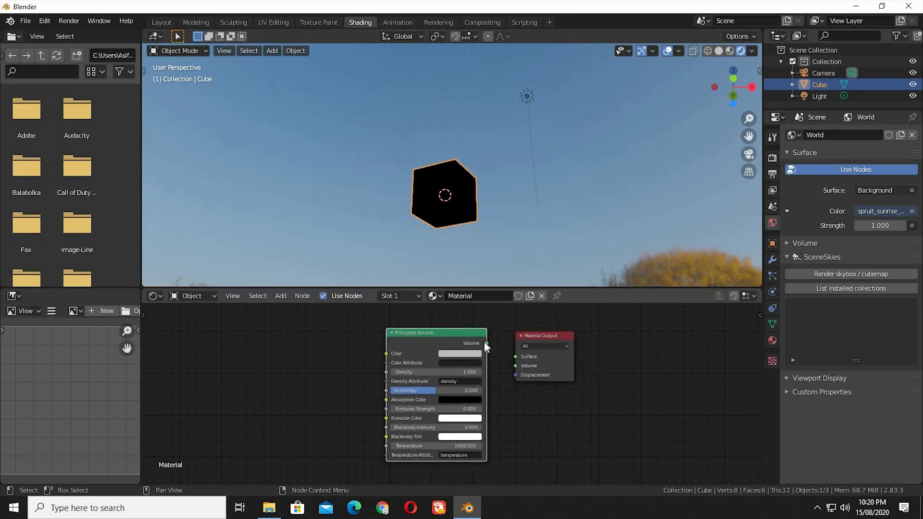
{"action": "left_click_drag", "start_coordinate": [487, 343], "coordinate": [515, 366]}
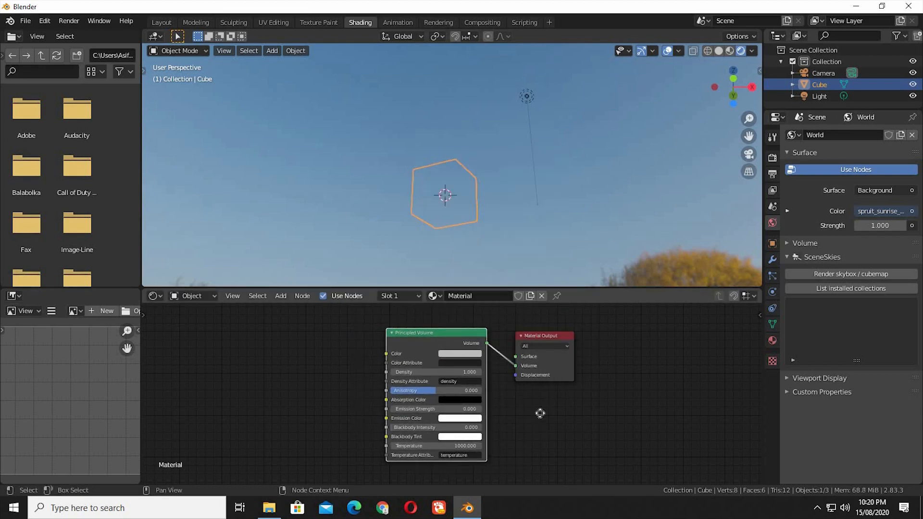
- Set the Principled Volume's Color to white
{"action": "middle_click_drag", "start_coordinate": [539, 411], "coordinate": [446, 194], "text": "ctrl"}
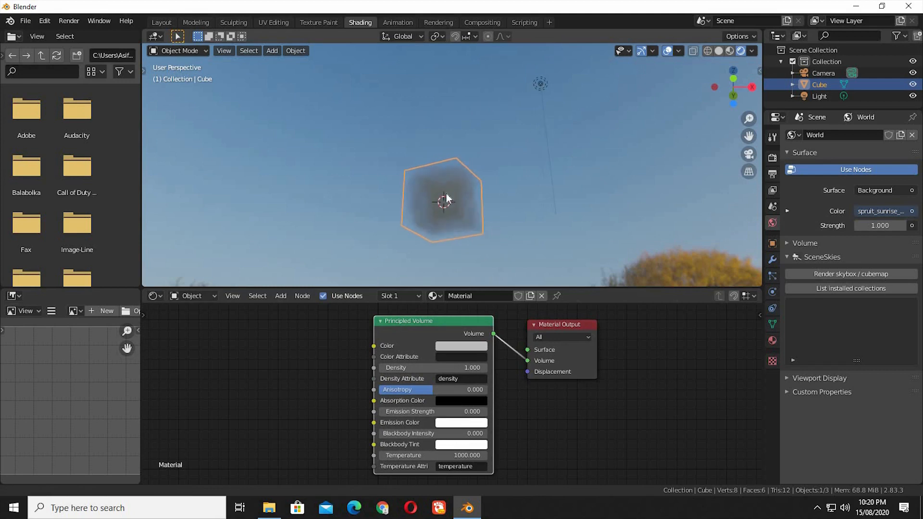
{"action": "left_click", "coordinate": [475, 347]}
{"action": "left_click_drag", "start_coordinate": [521, 221], "coordinate": [521, 204]}
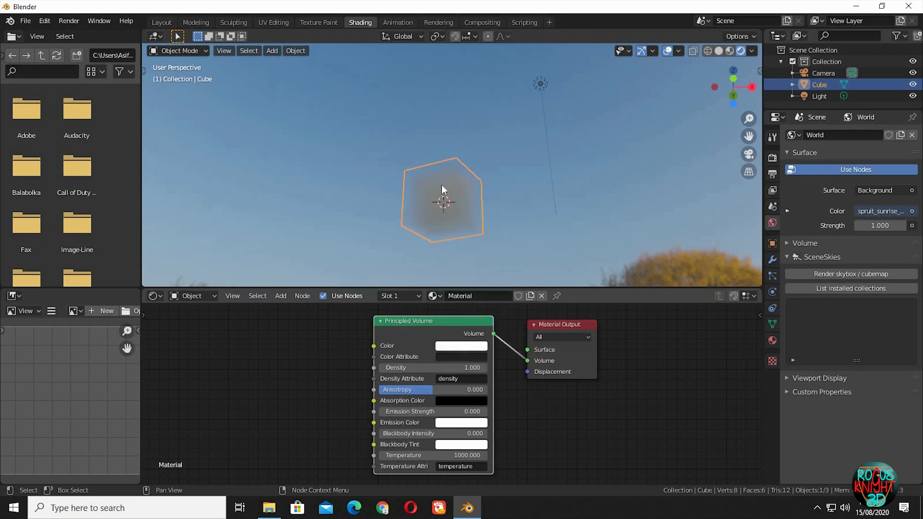
- Change the scene light to a Sun with a strength of 10
{"action": "left_click", "coordinate": [541, 83]}
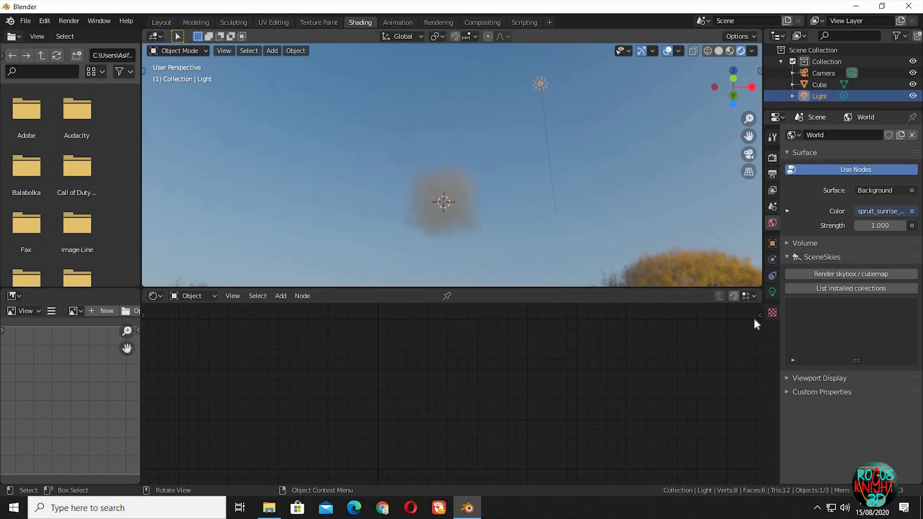
{"action": "left_click", "coordinate": [772, 292]}
{"action": "left_click", "coordinate": [835, 184]}
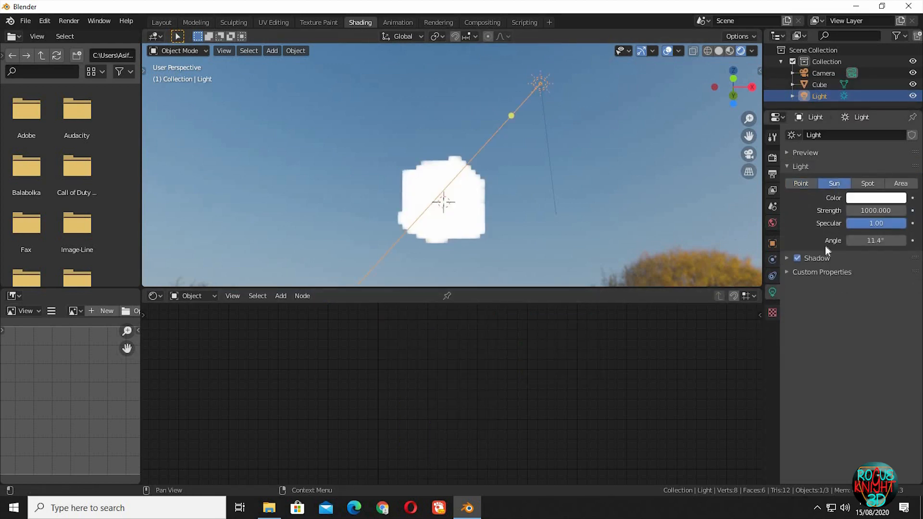
{"action": "left_click", "coordinate": [876, 210]}
{"action": "type", "text": "10"}
{"action": "key", "text": "Return"}
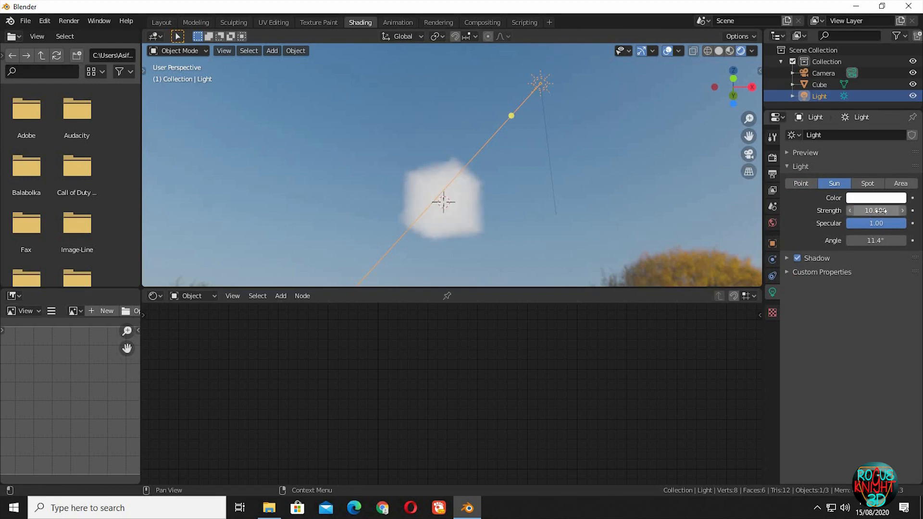
- Try a sun strength of 1 and restore it to 10
{"action": "left_click", "coordinate": [882, 211]}
{"action": "type", "text": "12"}
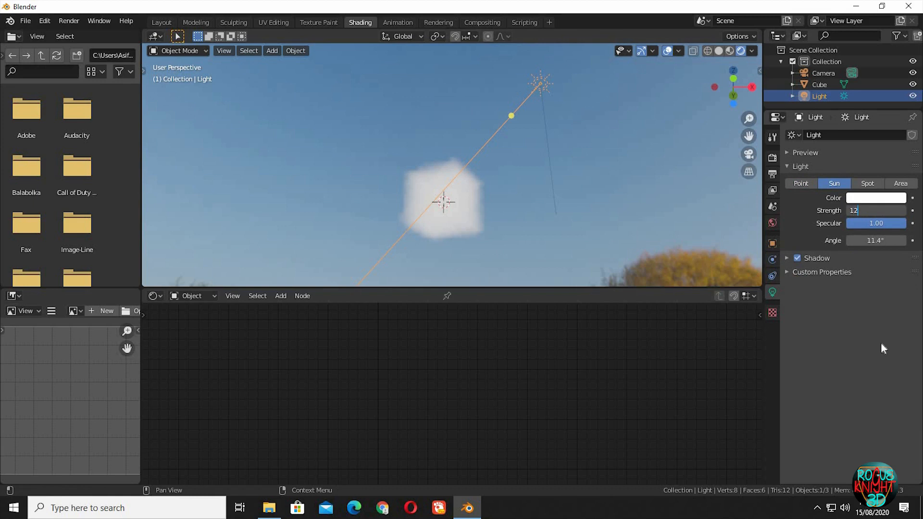
{"action": "key", "text": "Return"}
{"action": "left_click", "coordinate": [868, 212]}
{"action": "type", "text": "10"}
{"action": "key", "text": "Return"}
- Select the cube and align the camera to the current viewport view
{"action": "left_click", "coordinate": [473, 201]}
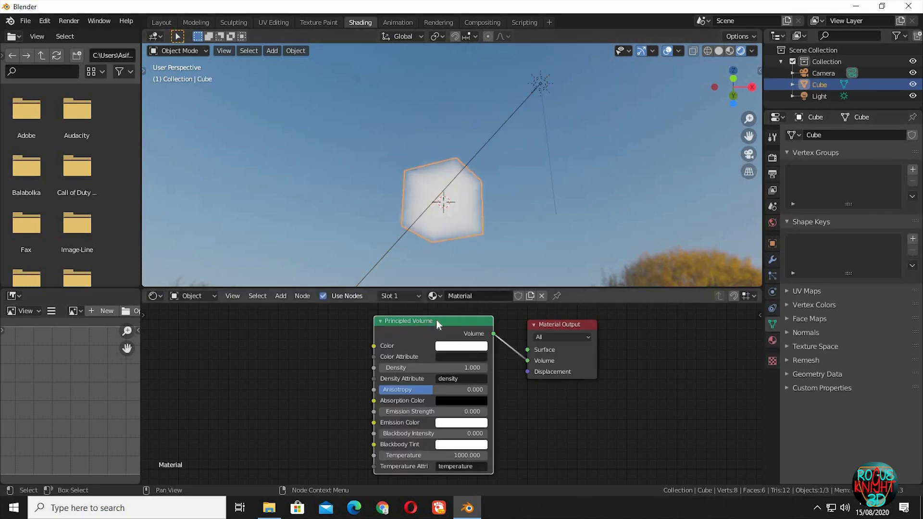
{"action": "left_click_drag", "start_coordinate": [457, 323], "coordinate": [618, 324]}
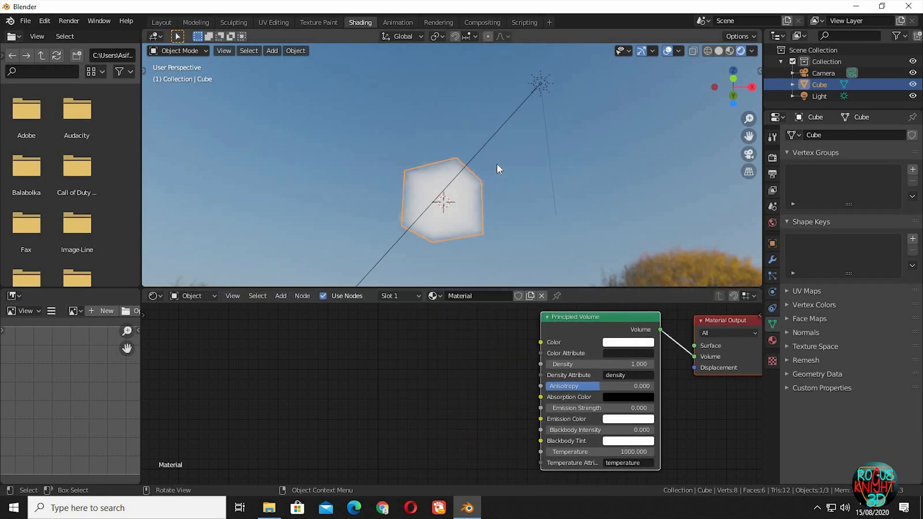
{"action": "key", "text": "KP_0"}
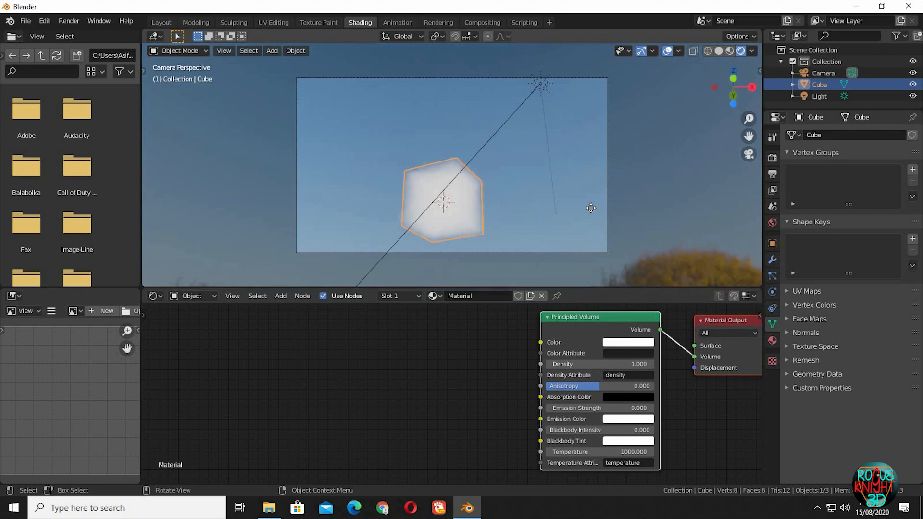
{"action": "key", "text": "g"}
{"action": "key", "text": "z"}
- Move the camera closer to the cube along its local Z axis and adjust its height along global Z
{"action": "key", "text": "z"}
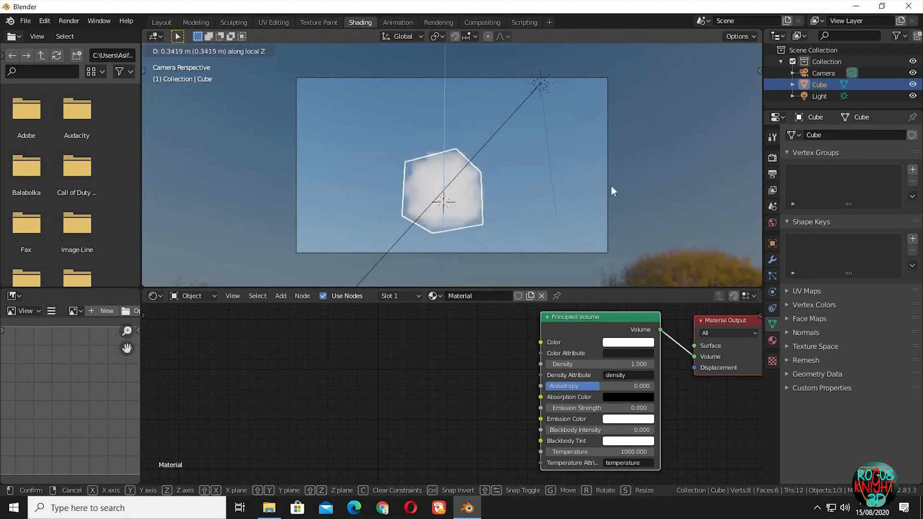
{"action": "right_click", "coordinate": [611, 186]}
{"action": "left_click", "coordinate": [609, 181]}
{"action": "key", "text": "g"}
{"action": "key", "text": "z"}
{"action": "key", "text": "z"}
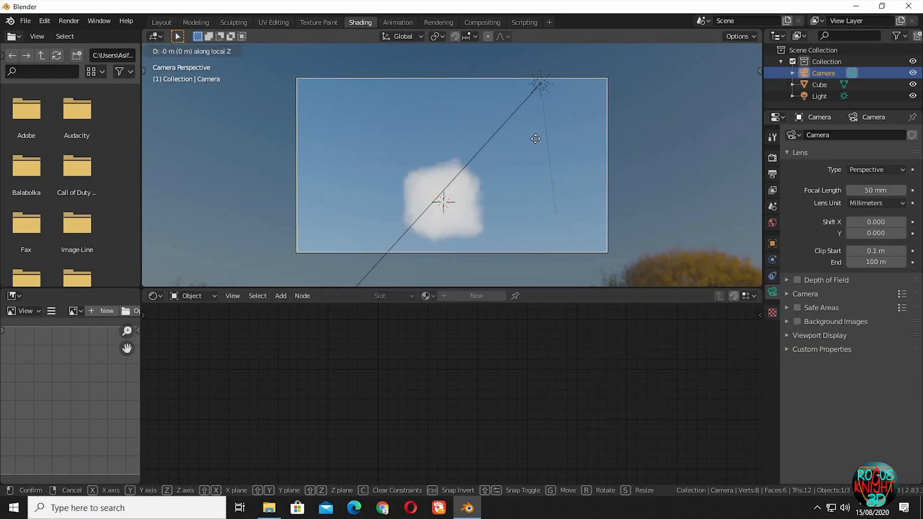
{"action": "left_click", "coordinate": [535, 127]}
{"action": "key", "text": "g"}
- Move the camera back about 2.2 m along its local Z axis and shift it freely to center the cube in frame
{"action": "key", "text": "z"}
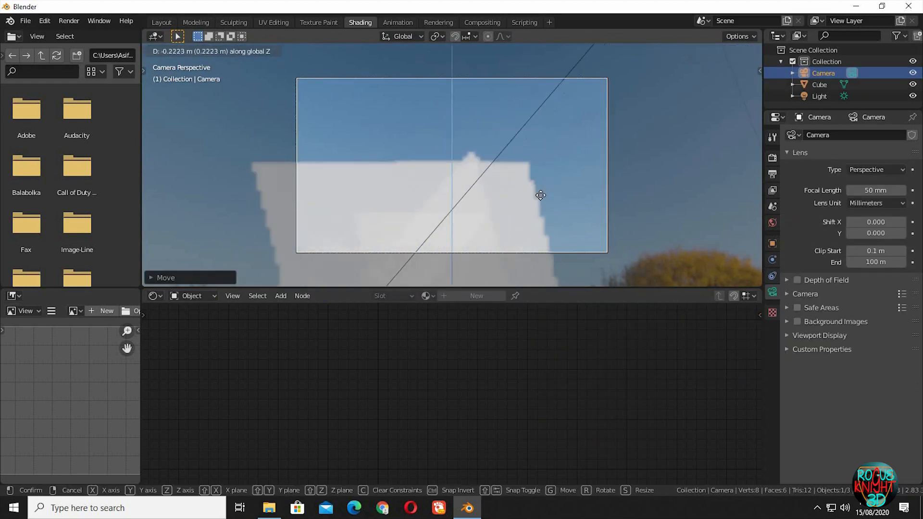
{"action": "left_click", "coordinate": [550, 187]}
{"action": "key", "text": "g"}
{"action": "key", "text": "z"}
{"action": "key", "text": "z"}
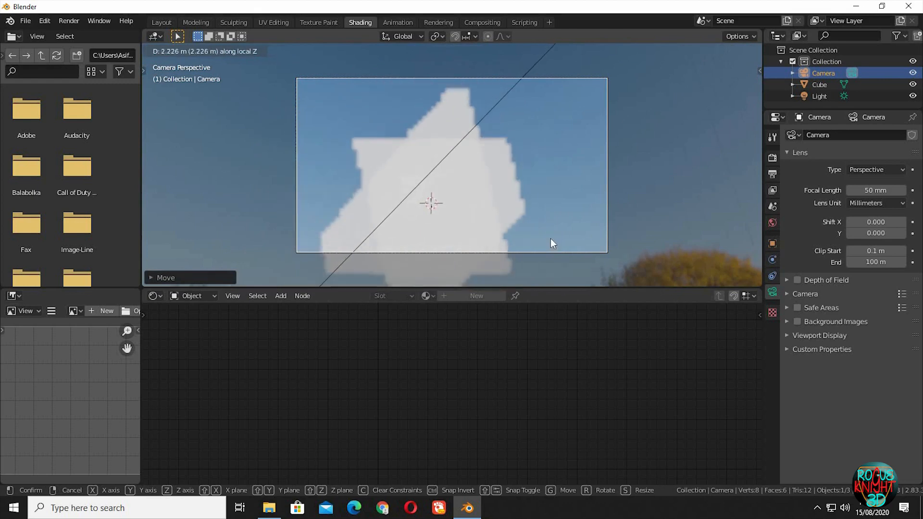
{"action": "left_click", "coordinate": [550, 239]}
{"action": "key", "text": "g"}
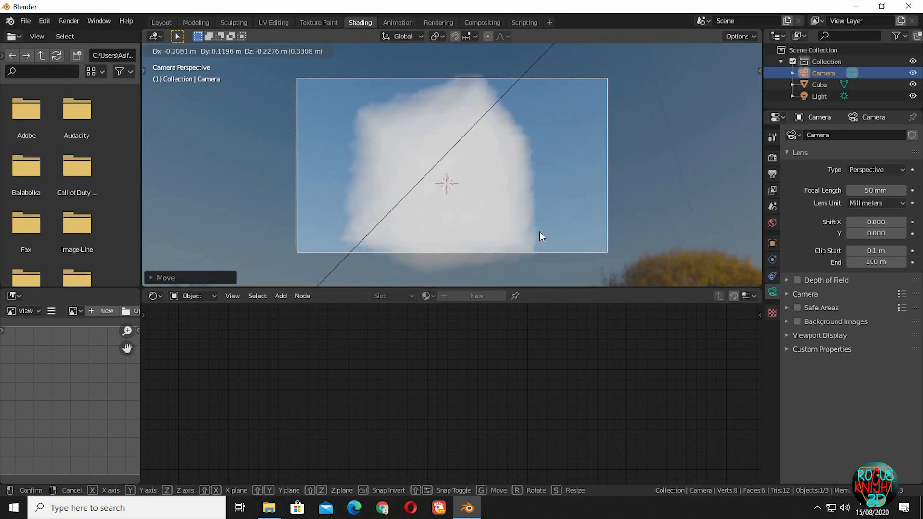
{"action": "left_click", "coordinate": [540, 232]}
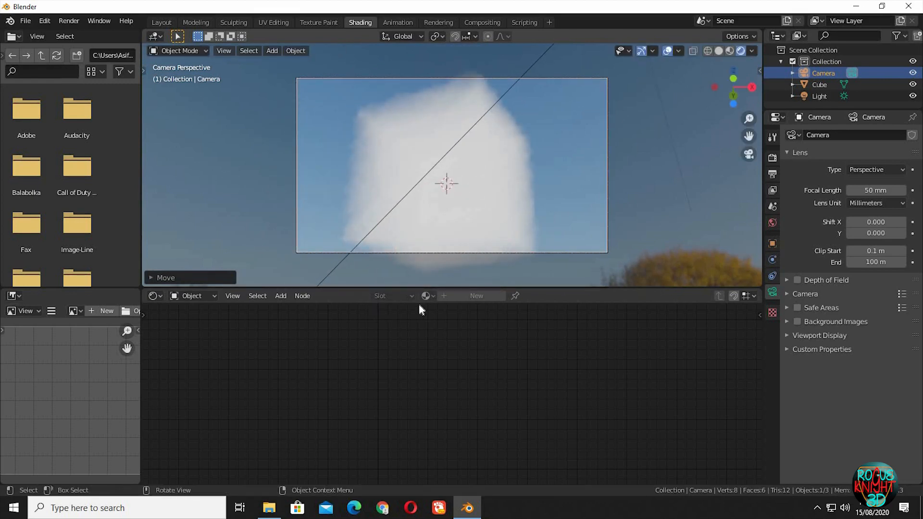
- Set the Eevee volumetrics to a 4 px tile size and 128 samples, with Volumetric Shadows enabled
{"action": "left_click", "coordinate": [772, 160]}
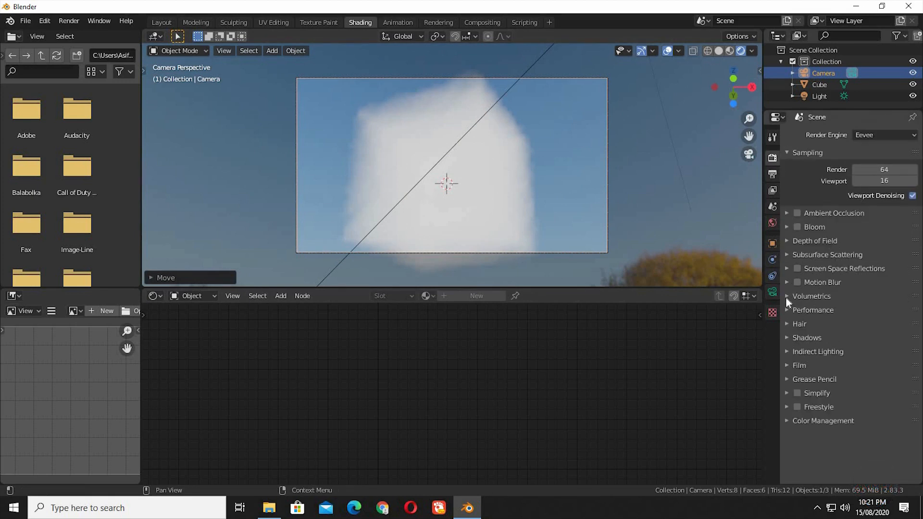
{"action": "left_click", "coordinate": [786, 296]}
{"action": "left_click", "coordinate": [872, 339]}
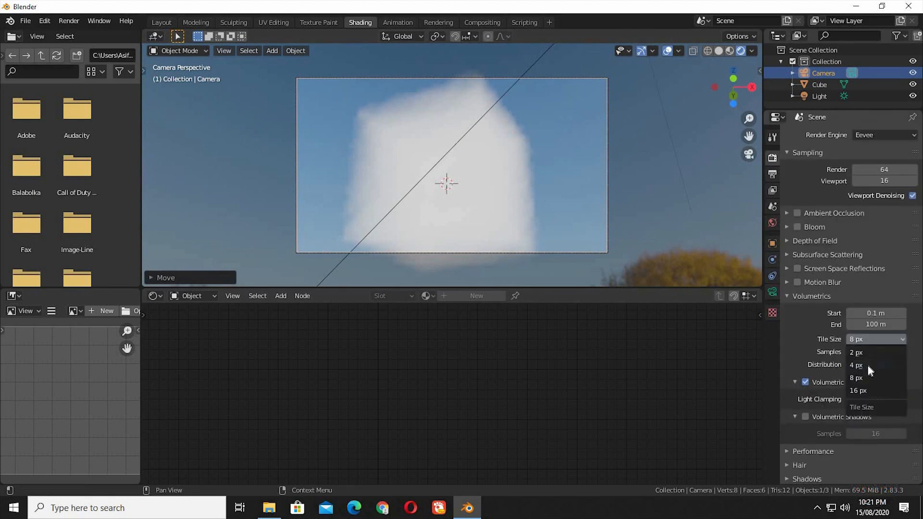
{"action": "left_click", "coordinate": [867, 365]}
{"action": "left_click", "coordinate": [870, 351]}
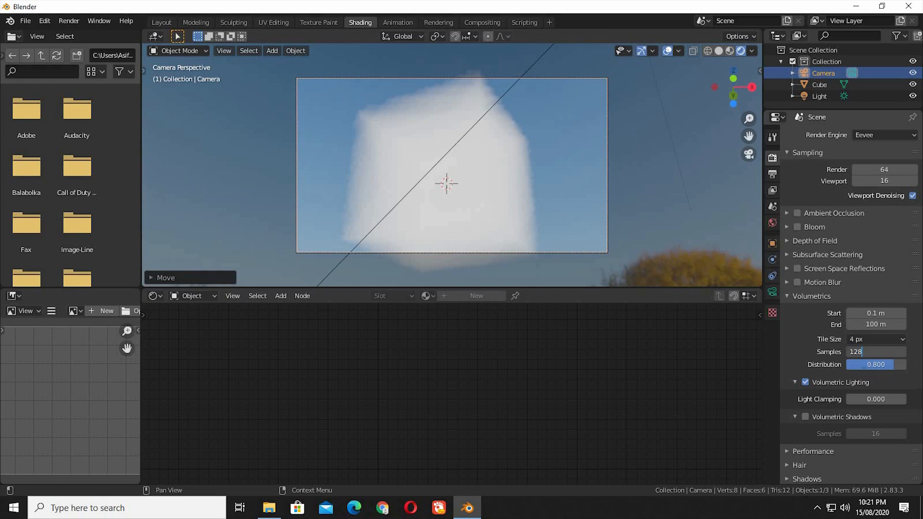
{"action": "key", "text": "Return"}
{"action": "left_click", "coordinate": [806, 417]}
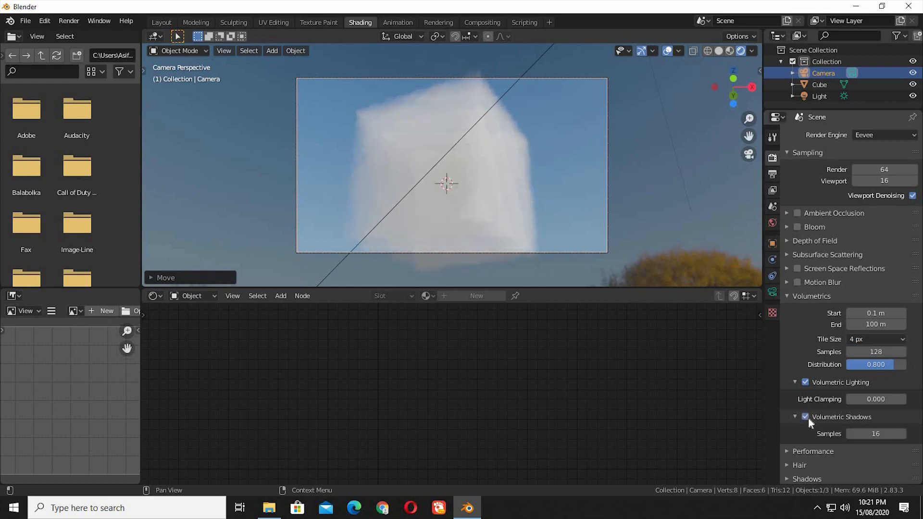
- Set the Volumetric Shadows samples to 128 and choose 4 px as the volumetric tile size
{"action": "left_click", "coordinate": [878, 434]}
{"action": "key", "text": "Return"}
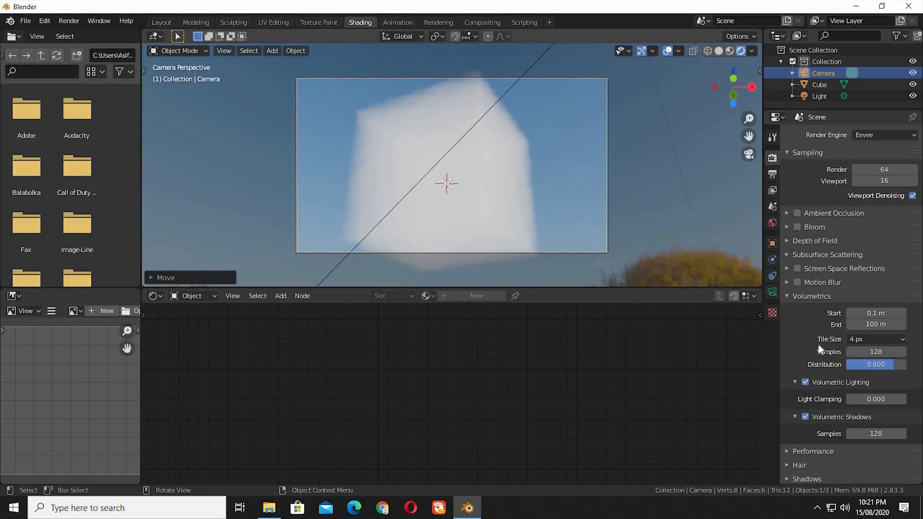
{"action": "left_click", "coordinate": [866, 340]}
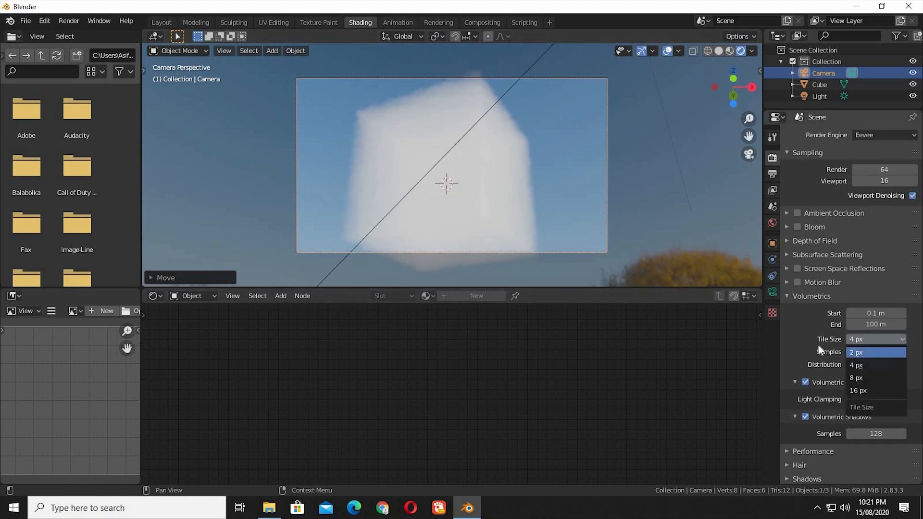
{"action": "left_click", "coordinate": [884, 365]}
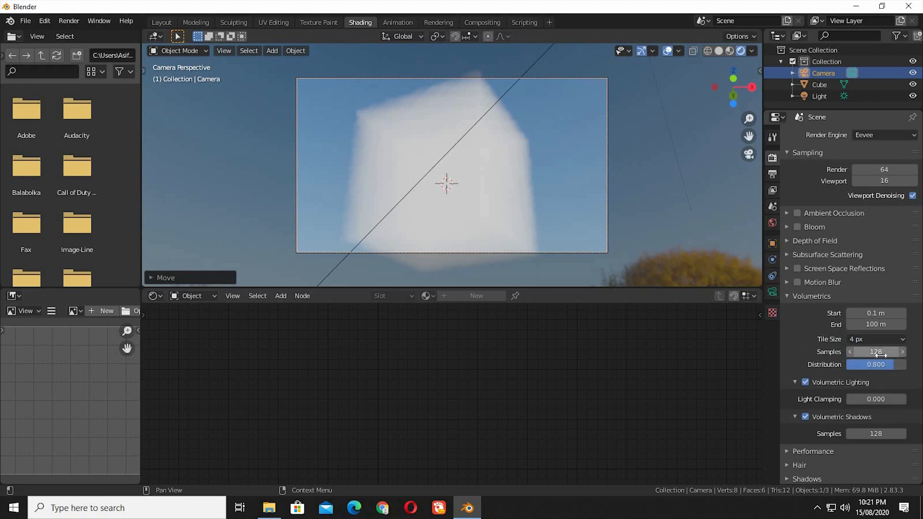
- Select the cube and add a Noise Texture node to its material, placed before the Principled Volume node
{"action": "left_click", "coordinate": [477, 202]}
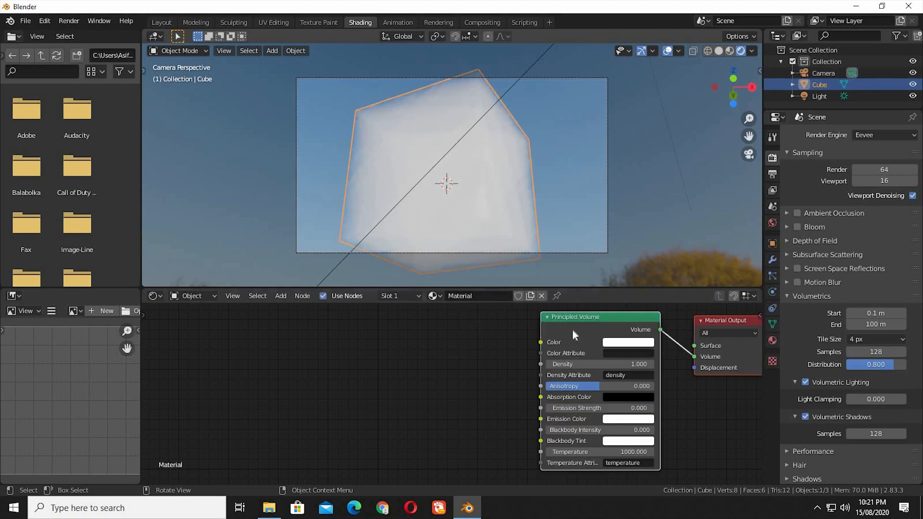
{"action": "key", "text": "g"}
{"action": "left_click", "coordinate": [455, 363]}
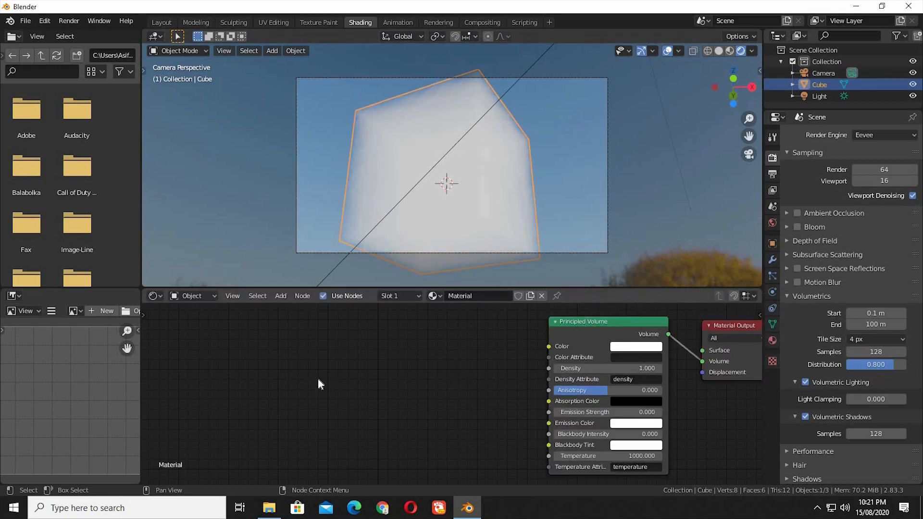
{"action": "key", "text": "shift+a"}
{"action": "mouse_move", "coordinate": [334, 391]}
{"action": "left_click", "coordinate": [375, 327]}
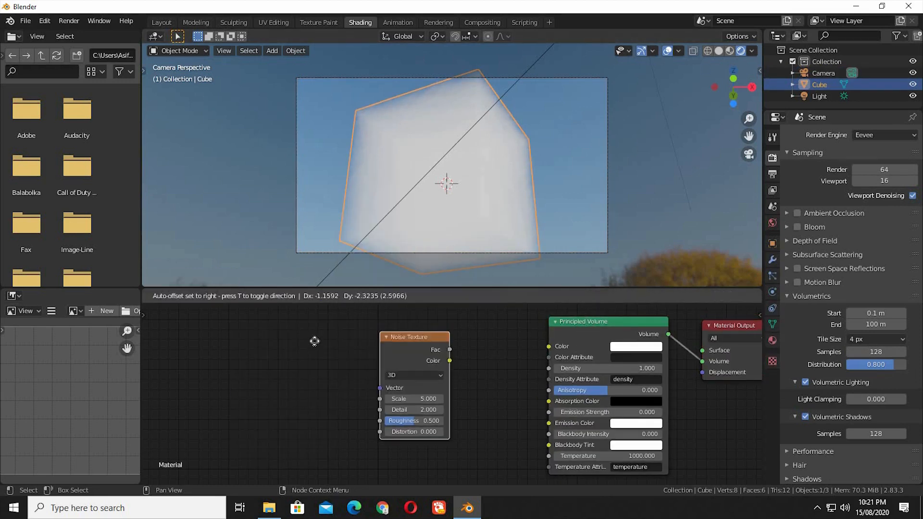
{"action": "left_click", "coordinate": [348, 345]}
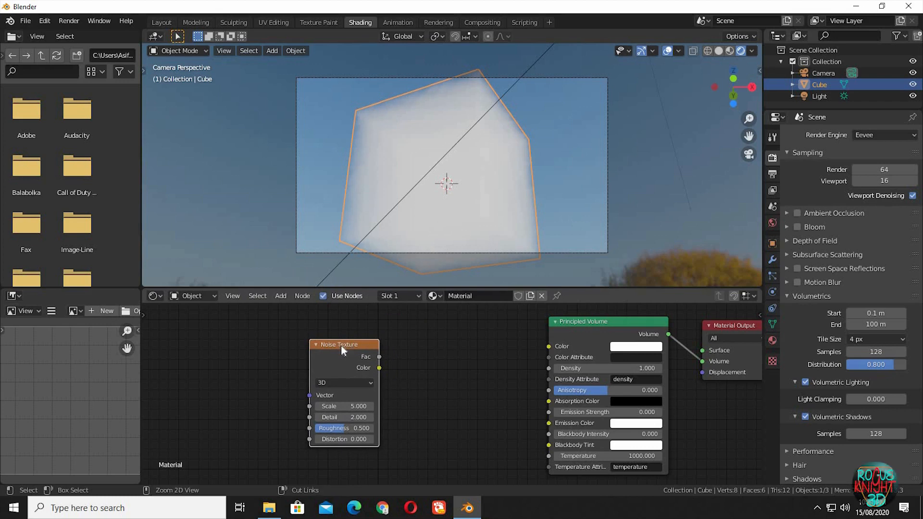
- Add a Texture Coordinate and Mapping setup to the Noise Texture and connect its Fac output to the Principled Volume's Density
{"action": "key", "text": "ctrl+t"}
{"action": "middle_click_drag", "start_coordinate": [328, 399], "coordinate": [397, 389]}
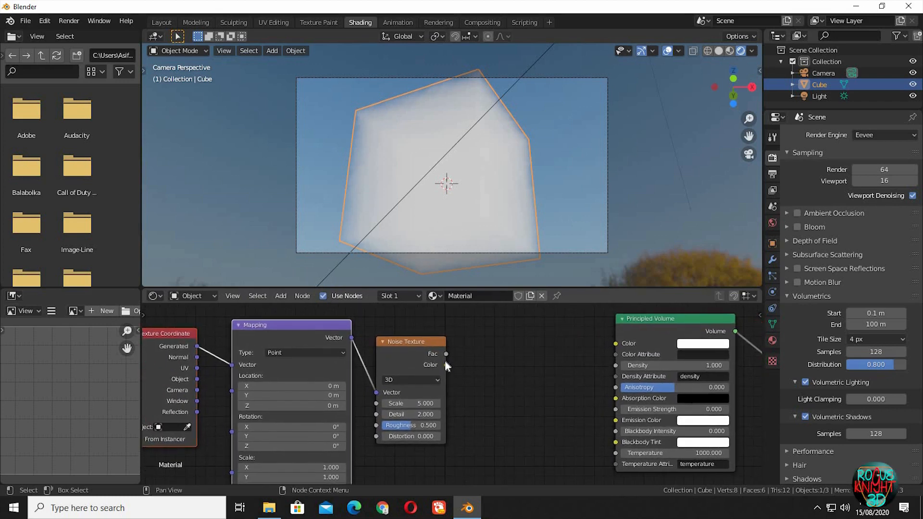
{"action": "left_click_drag", "start_coordinate": [446, 354], "coordinate": [616, 365]}
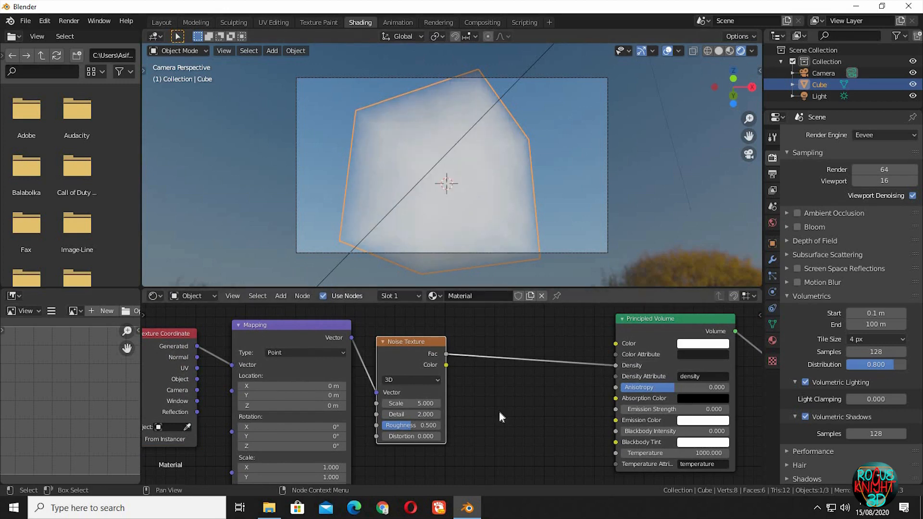
- Insert a ColorRamp node on the link between the Noise Texture and the Principled Volume's Density
{"action": "key", "text": "shift+a"}
{"action": "left_click", "coordinate": [452, 360]}
{"action": "type", "text": "c"}
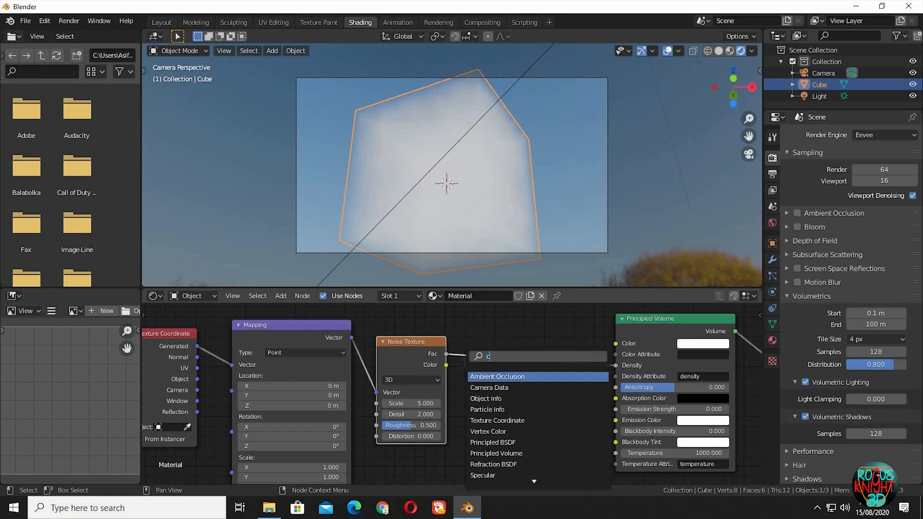
{"action": "type", "text": "olorramp"}
{"action": "key", "text": "Return"}
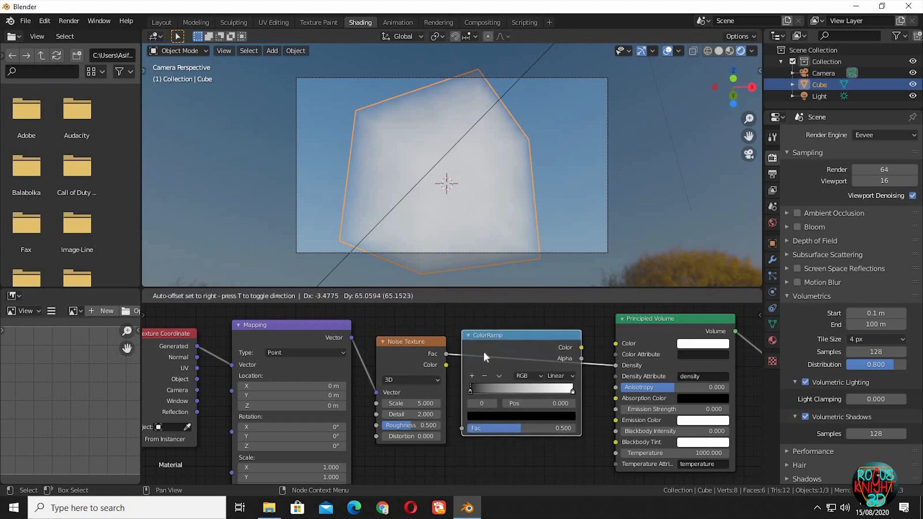
{"action": "left_click", "coordinate": [483, 353]}
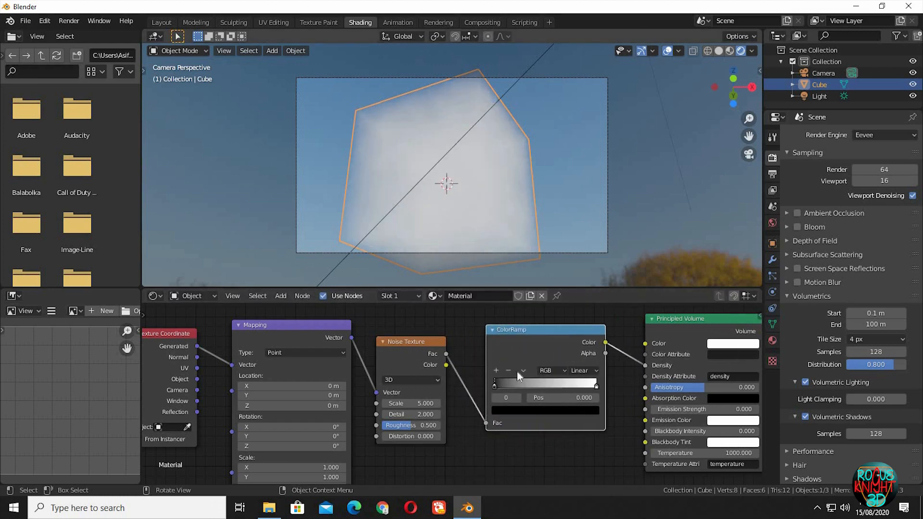
- Move the ColorRamp's black stop to about 0.573 and feed the Mapping node's Vector with Object coordinates
{"action": "left_click_drag", "start_coordinate": [496, 386], "coordinate": [559, 389]}
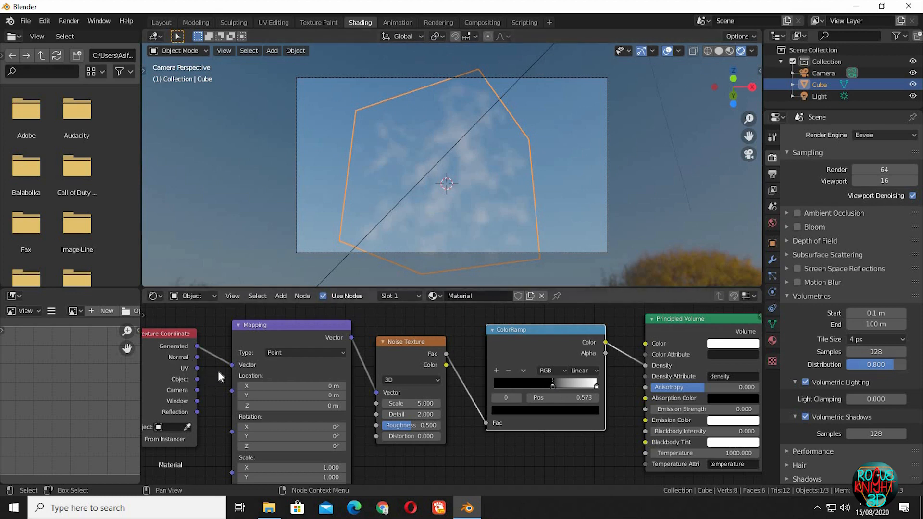
{"action": "left_click_drag", "start_coordinate": [197, 379], "coordinate": [232, 365]}
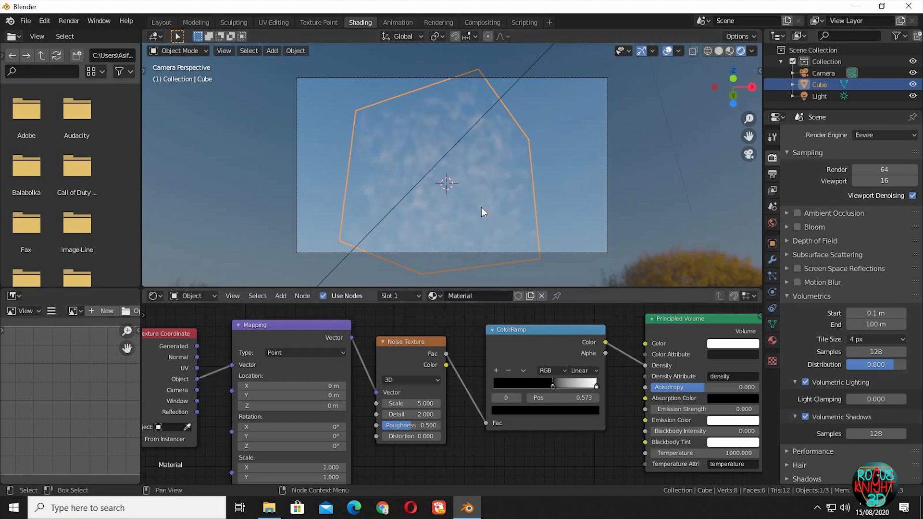
- Move the camera closer along its local Z axis and shift it freely so the cloud volume fills the frame
{"action": "left_click", "coordinate": [616, 216]}
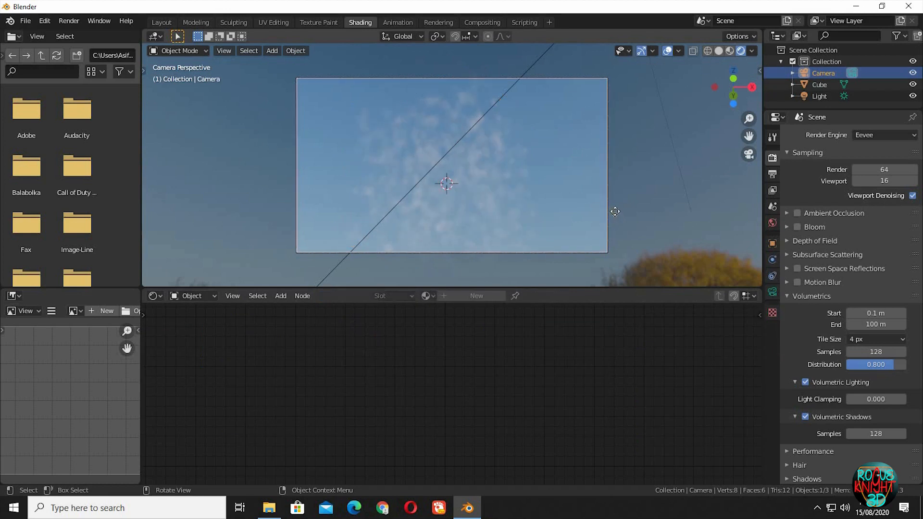
{"action": "key", "text": "g"}
{"action": "key", "text": "z"}
{"action": "key", "text": "z"}
{"action": "left_click", "coordinate": [573, 185]}
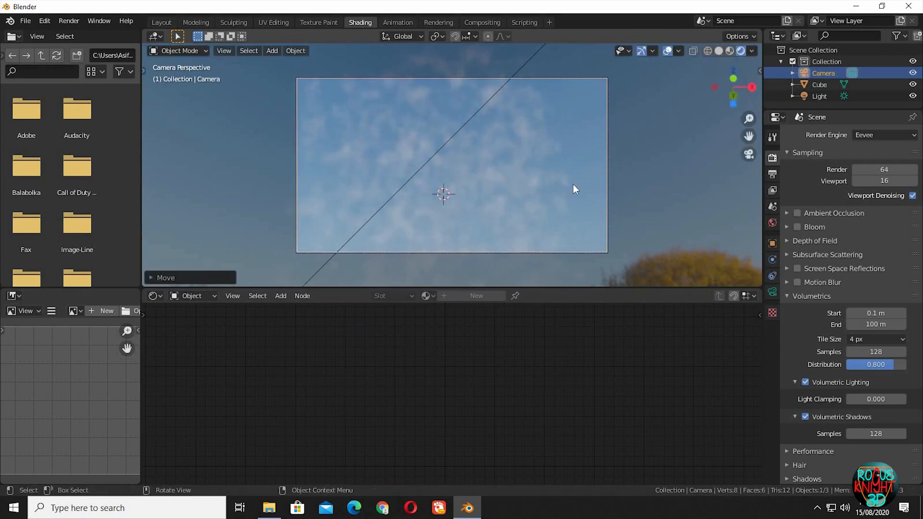
{"action": "key", "text": "g"}
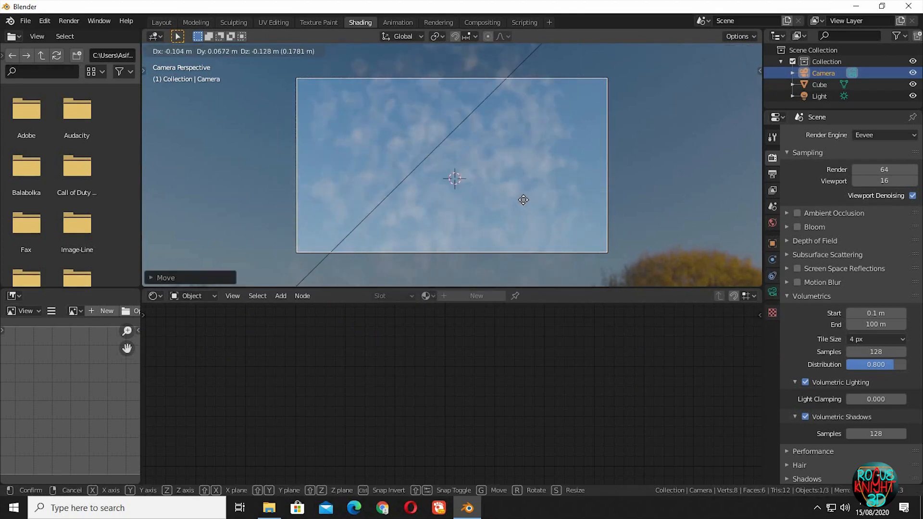
{"action": "key", "text": "z"}
{"action": "key", "text": "z"}
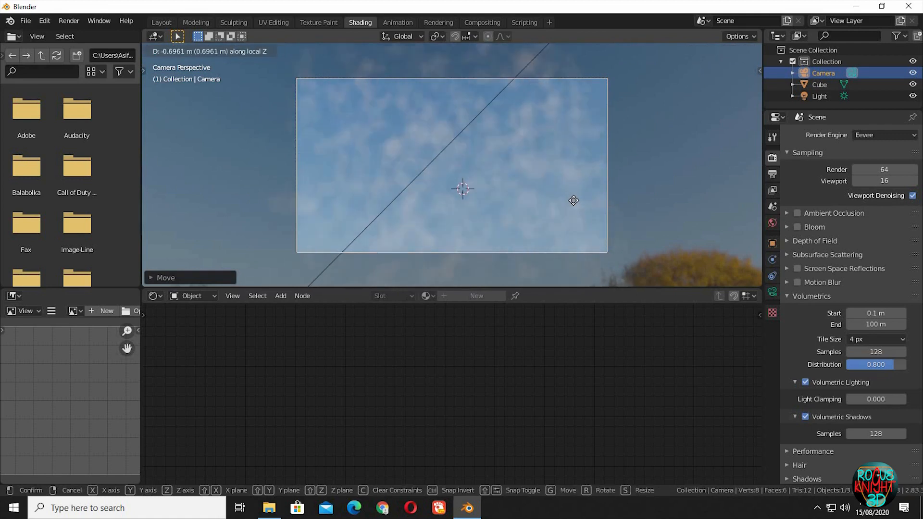
{"action": "left_click", "coordinate": [573, 200]}
- Select the cube and move the ColorRamp's black stop to about 0.605
{"action": "left_click", "coordinate": [495, 179]}
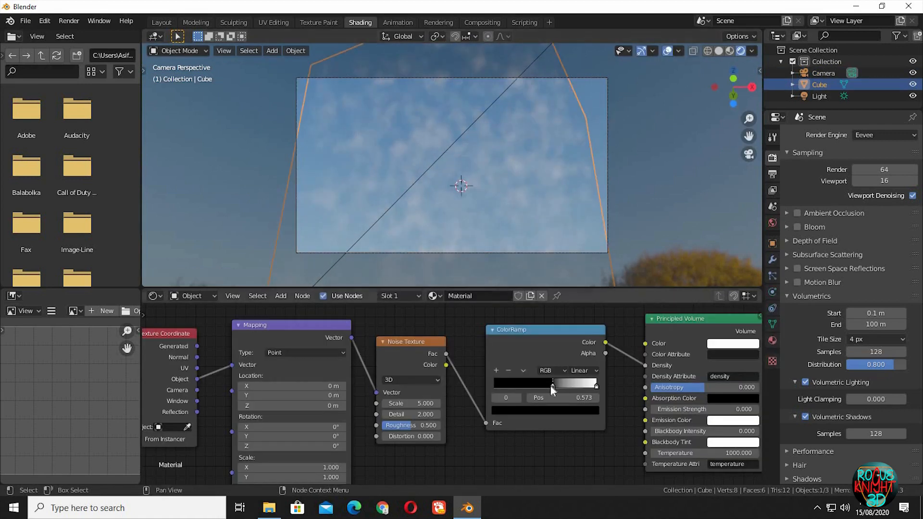
{"action": "left_click_drag", "start_coordinate": [553, 385], "coordinate": [556, 386]}
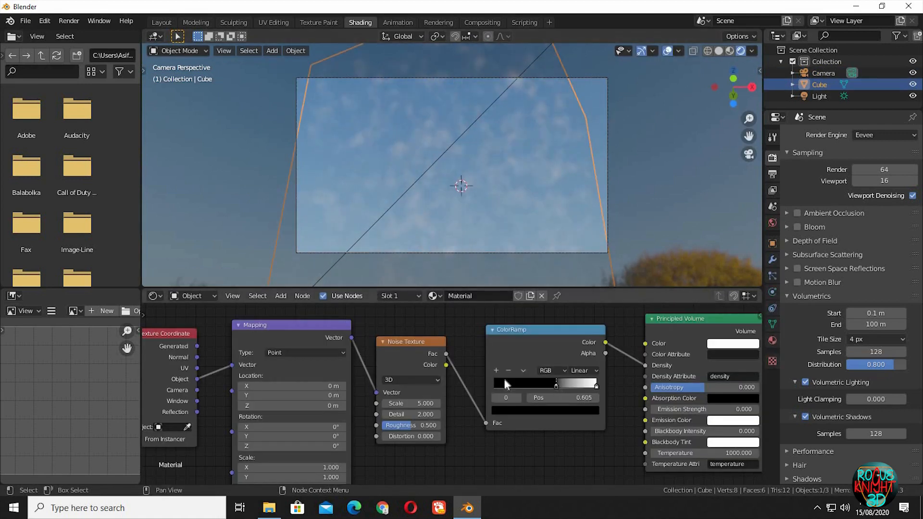
- Set the Noise Texture's scale to 2 and its detail to 10
{"action": "left_click", "coordinate": [427, 403]}
{"action": "type", "text": "2"}
{"action": "key", "text": "Return"}
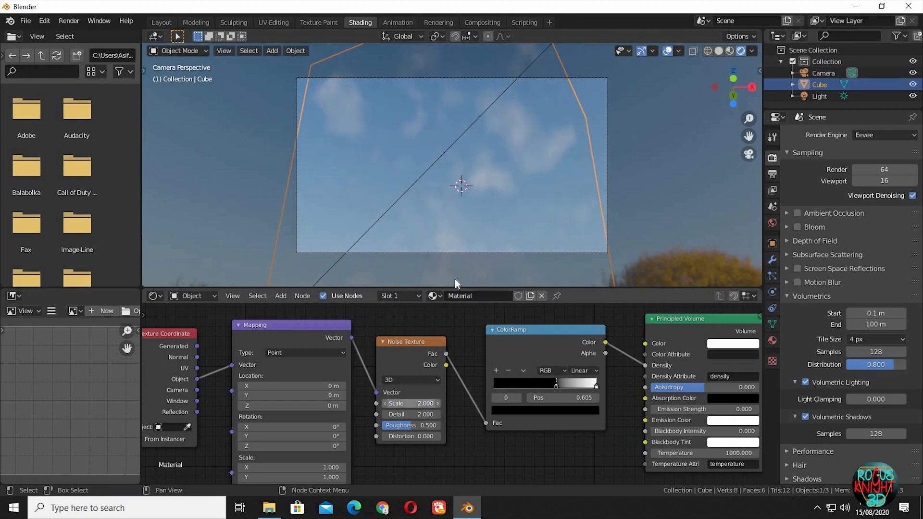
{"action": "left_click", "coordinate": [413, 414]}
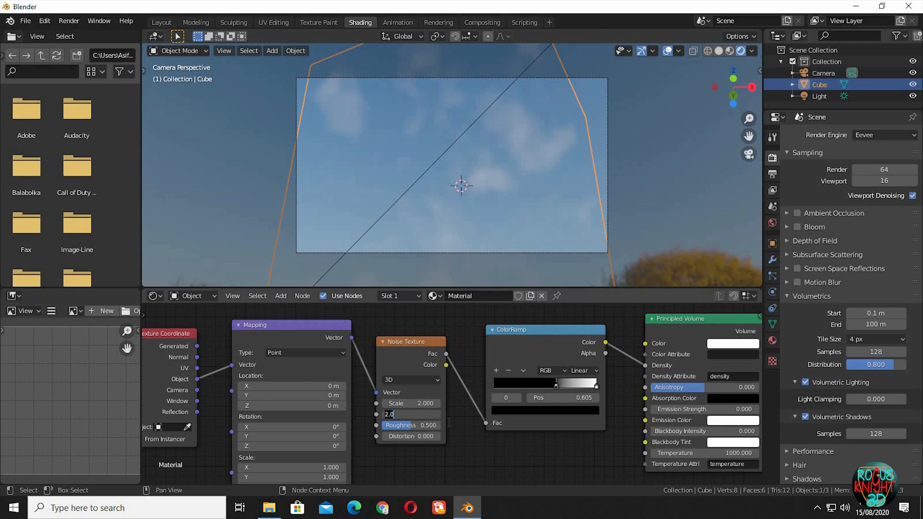
{"action": "type", "text": "10"}
{"action": "key", "text": "Return"}
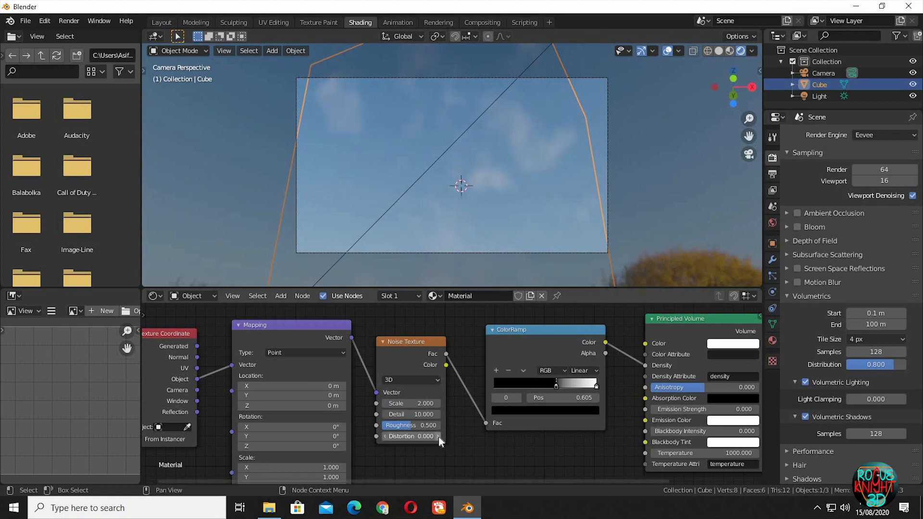
- Set the Noise Texture's distortion to 0.2 and move the ColorRamp's white stop to about 0.759
{"action": "left_click", "coordinate": [438, 436]}
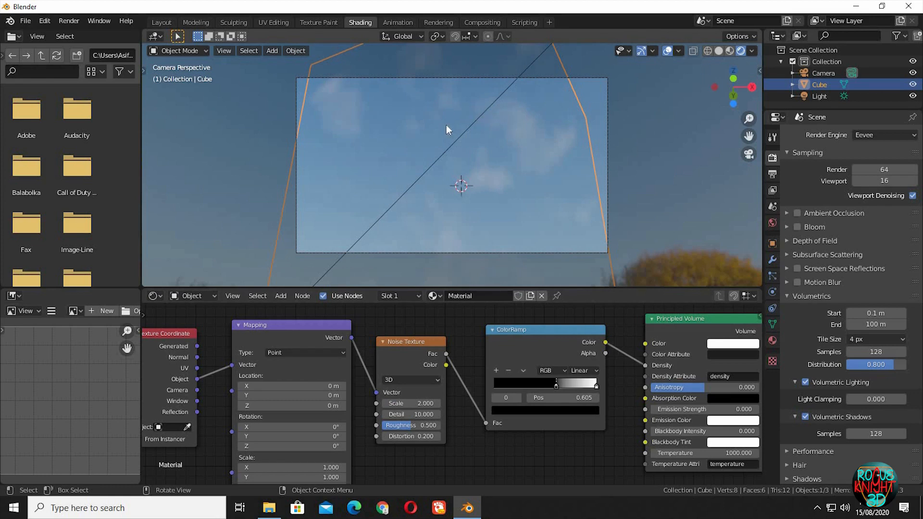
{"action": "left_click", "coordinate": [440, 437]}
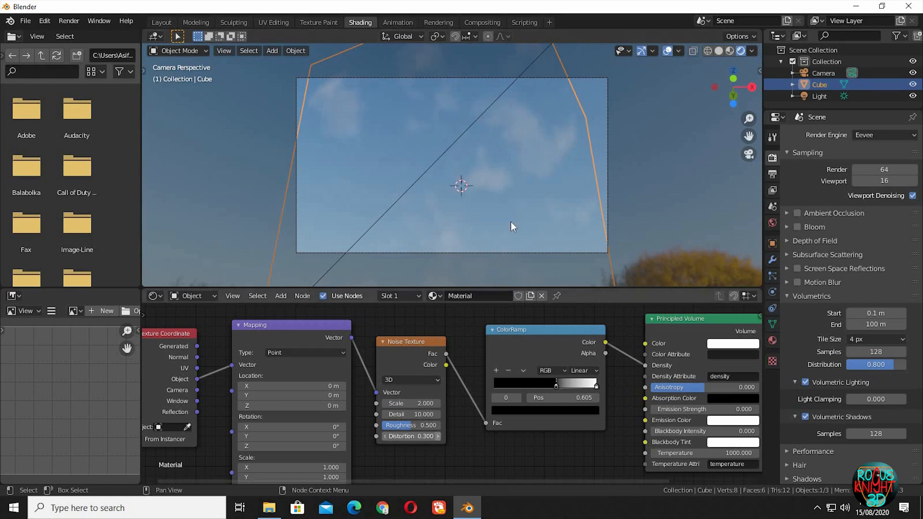
{"action": "left_click", "coordinate": [384, 436]}
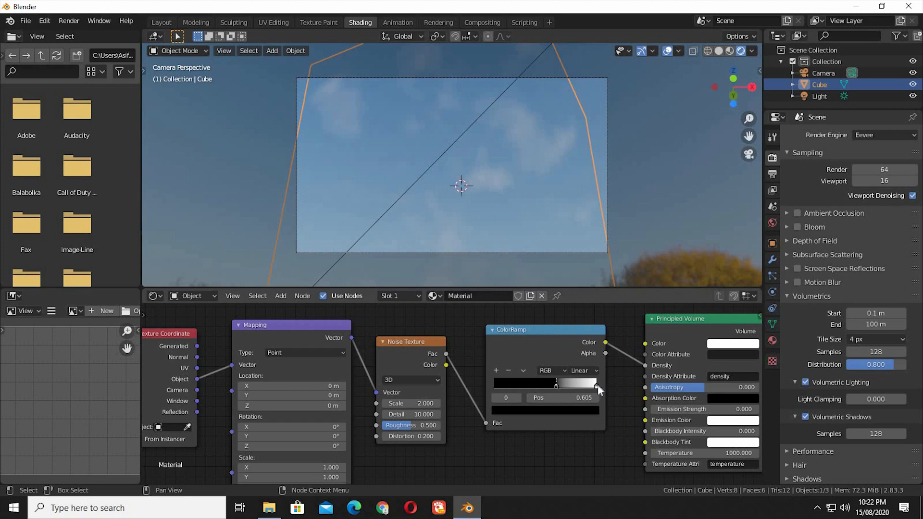
{"action": "left_click_drag", "start_coordinate": [594, 386], "coordinate": [570, 386]}
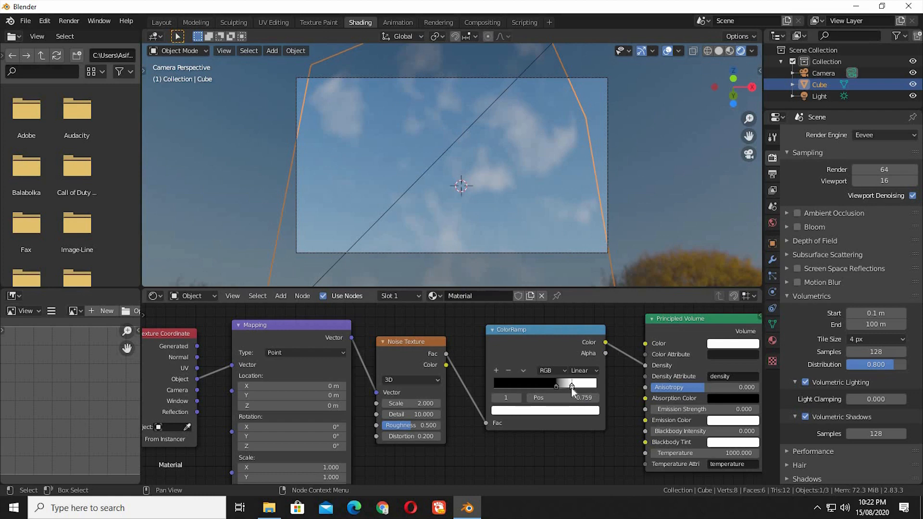
- Shift the camera freely by about 0.27 m to reframe the clouds
{"action": "left_click", "coordinate": [607, 181]}
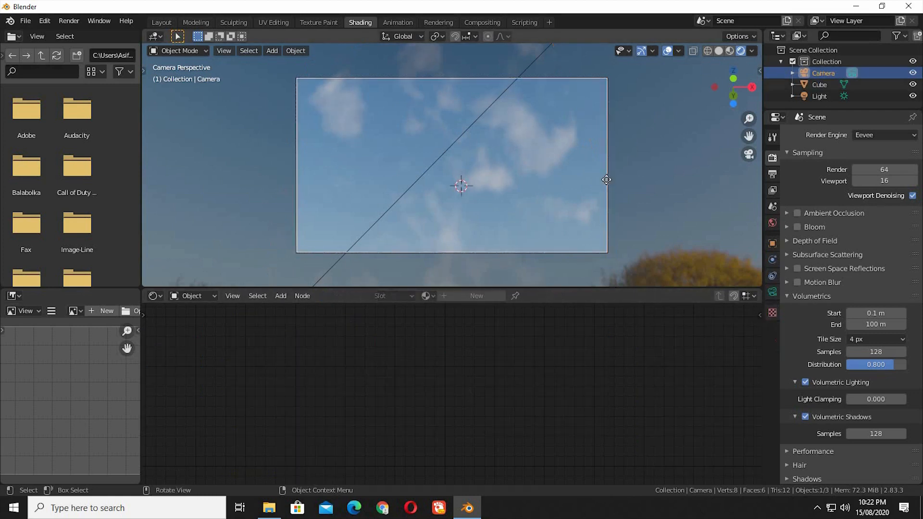
{"action": "key", "text": "g"}
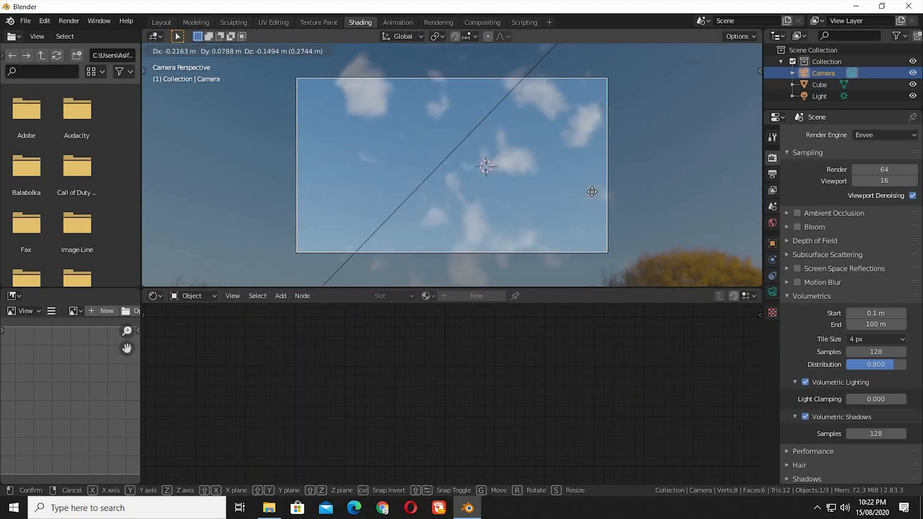
{"action": "left_click", "coordinate": [591, 199]}
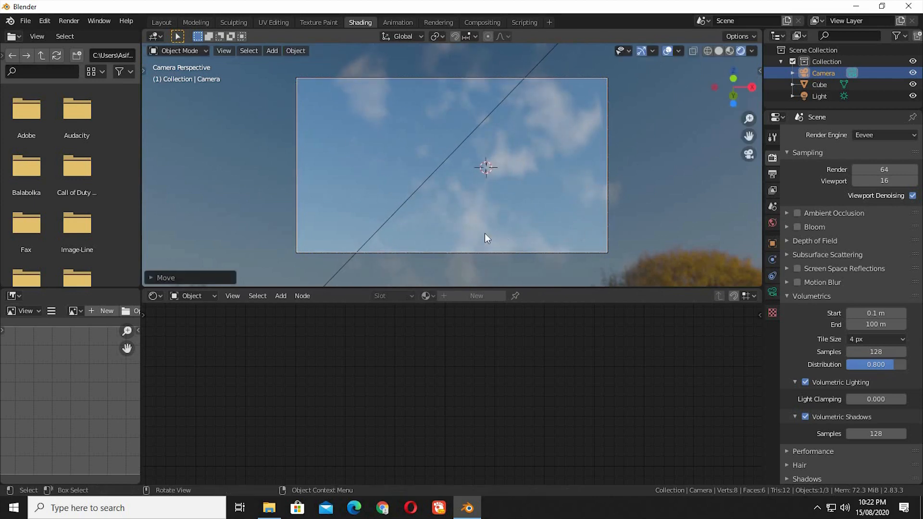
- Select the cube and move its Principled Volume and Material Output nodes away from the ColorRamp to make room
{"action": "left_click", "coordinate": [484, 233]}
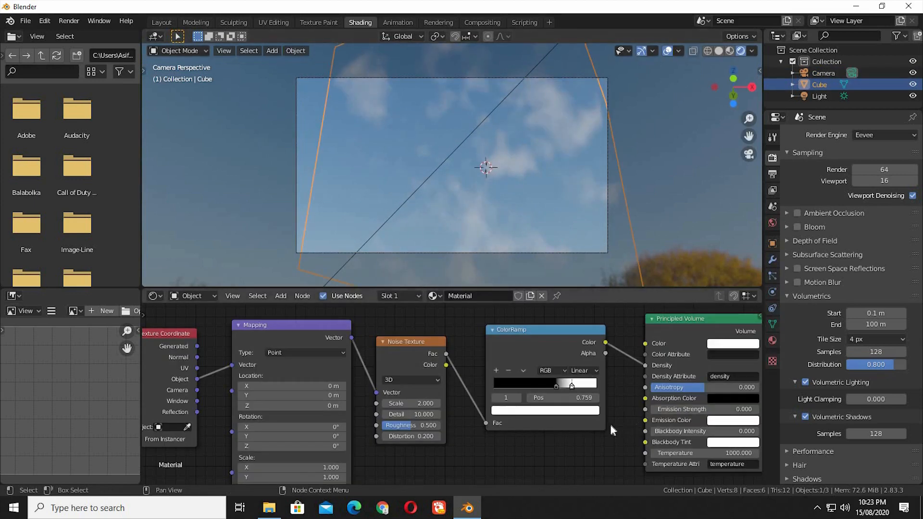
{"action": "middle_click_drag", "start_coordinate": [610, 422], "coordinate": [469, 405]}
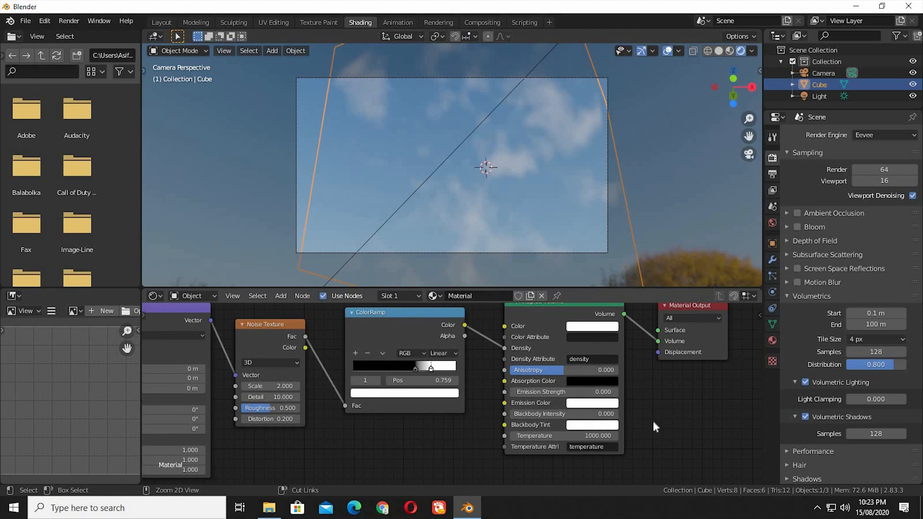
{"action": "scroll", "coordinate": [575, 349], "scroll_direction": "down", "scroll_amount": 1}
{"action": "left_click_drag", "start_coordinate": [469, 437], "coordinate": [667, 332]}
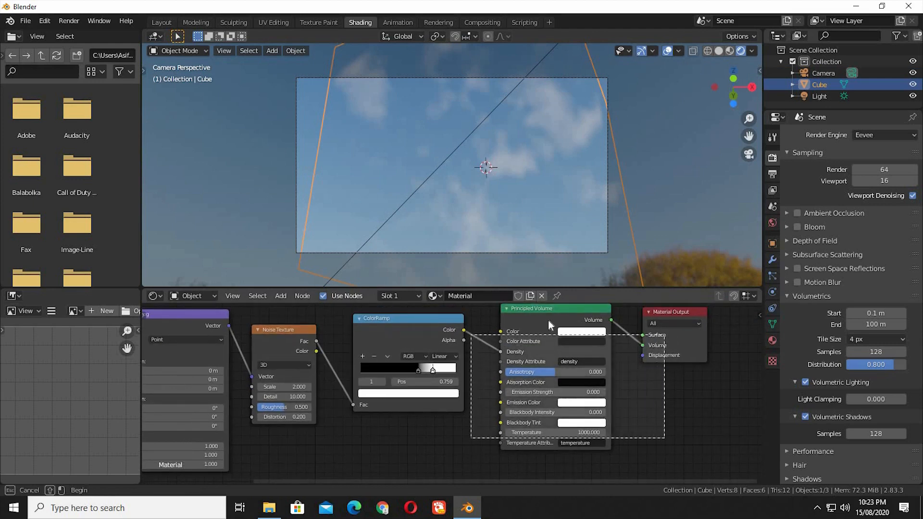
{"action": "left_click_drag", "start_coordinate": [547, 311], "coordinate": [664, 330]}
{"action": "left_click_drag", "start_coordinate": [566, 335], "coordinate": [523, 322]}
- Add a Math node on the link between the ColorRamp and the Principled Volume's Density
{"action": "key", "text": "shift+a"}
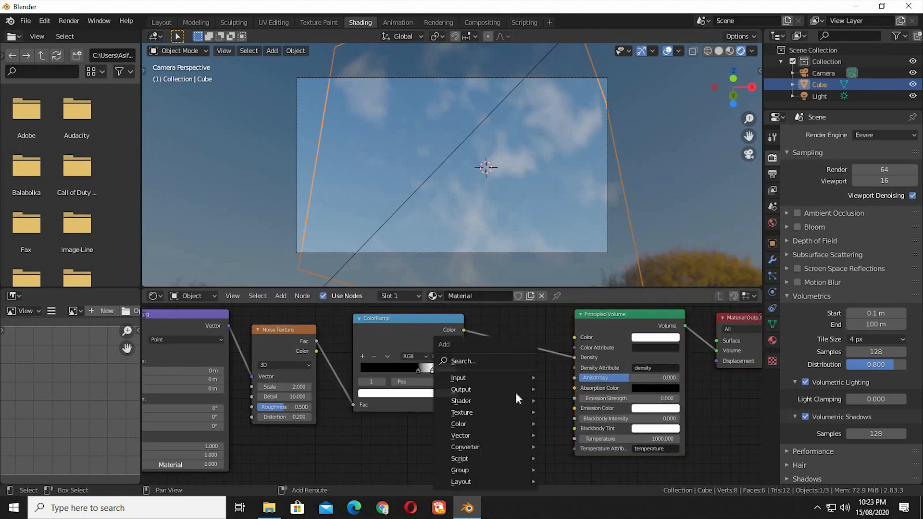
{"action": "left_click", "coordinate": [489, 356]}
{"action": "type", "text": "mat"}
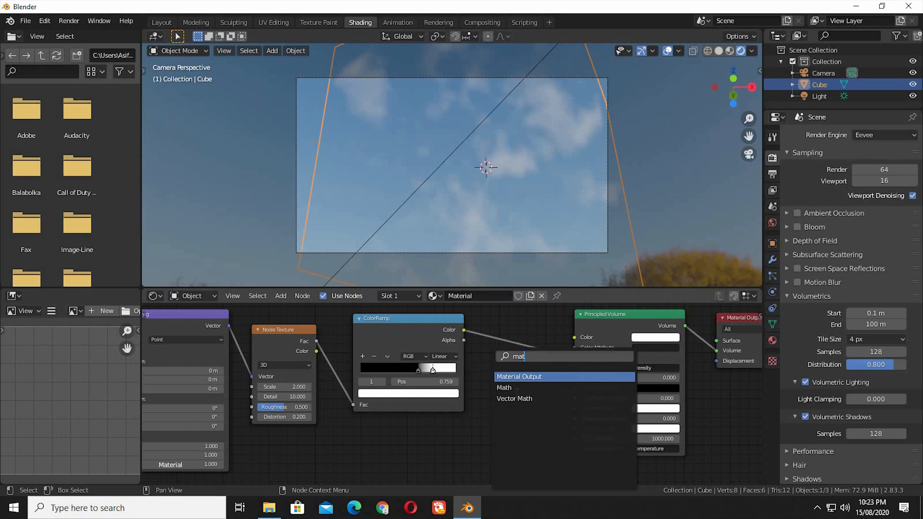
{"action": "key", "text": "Down"}
{"action": "key", "text": "Return"}
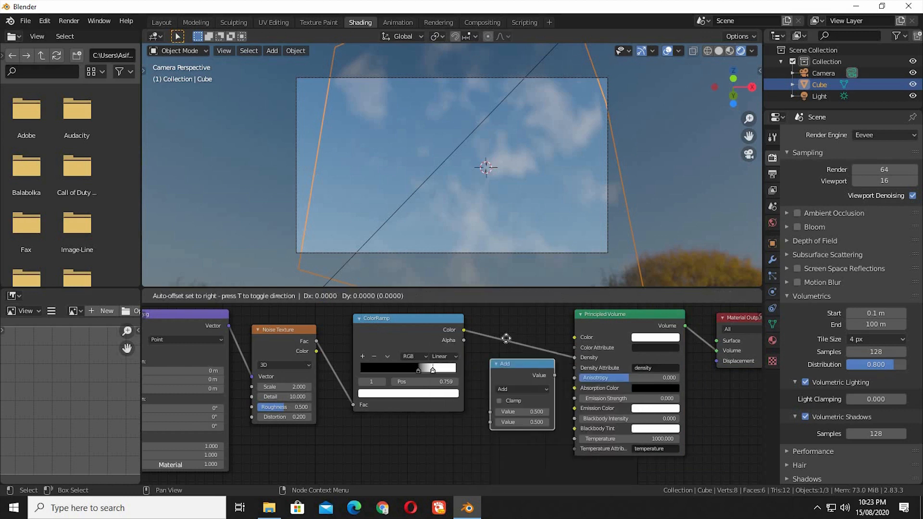
{"action": "left_click", "coordinate": [508, 341]}
- Switch the Math node's operation to Multiply and set its second value to 10
{"action": "left_click", "coordinate": [539, 342]}
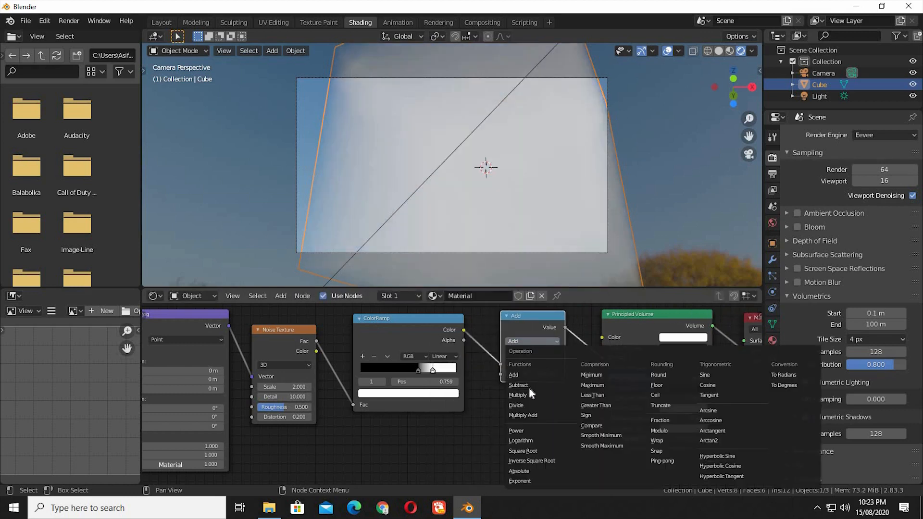
{"action": "left_click", "coordinate": [525, 394]}
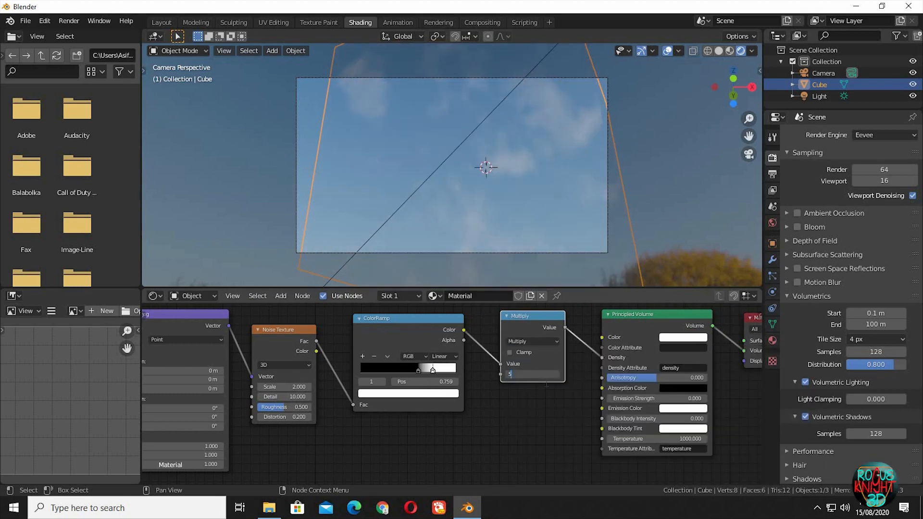
{"action": "type", "text": "5"}
{"action": "key", "text": "Return"}
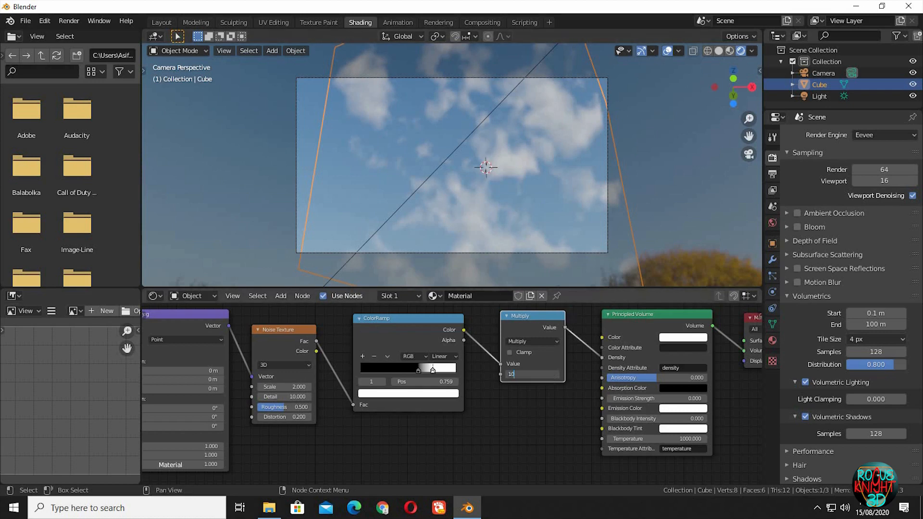
{"action": "type", "text": "10"}
{"action": "key", "text": "Return"}
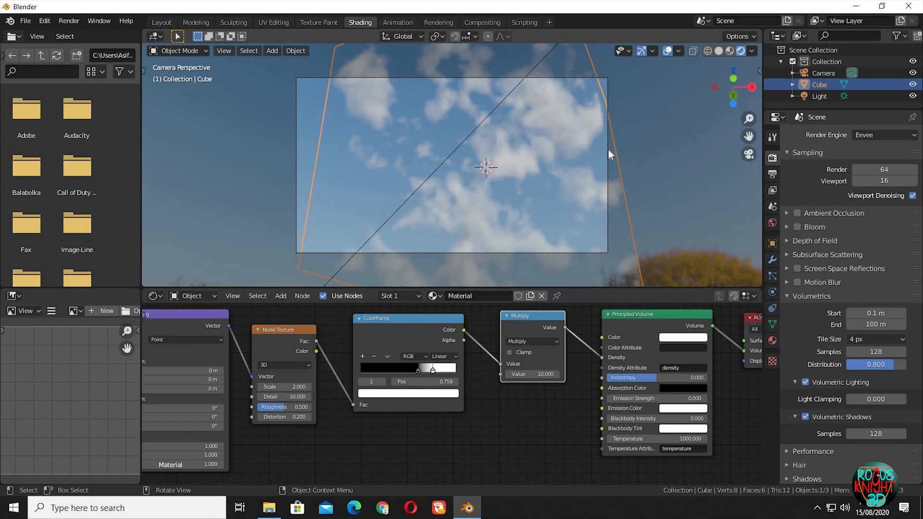
- Reposition the camera freely and move it about -0.64 m along its local Z axis to reframe the clouds
{"action": "key", "text": "g"}
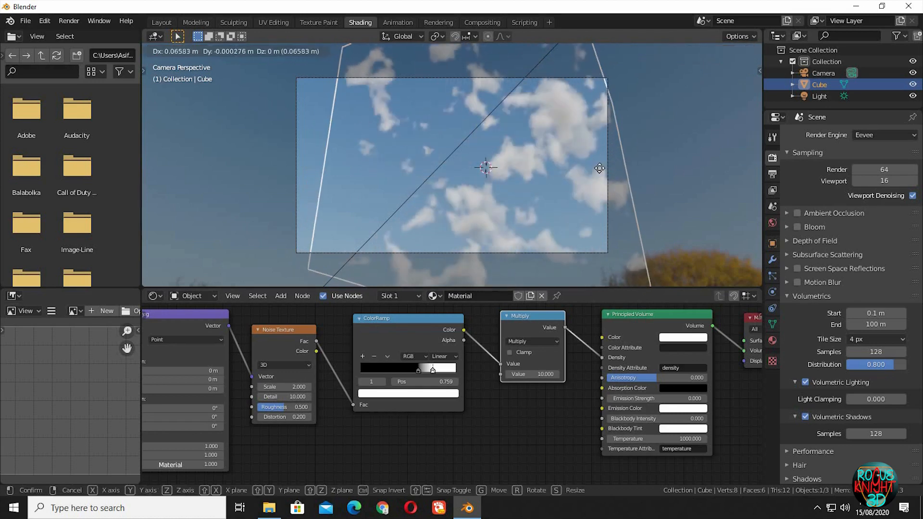
{"action": "right_click", "coordinate": [594, 169]}
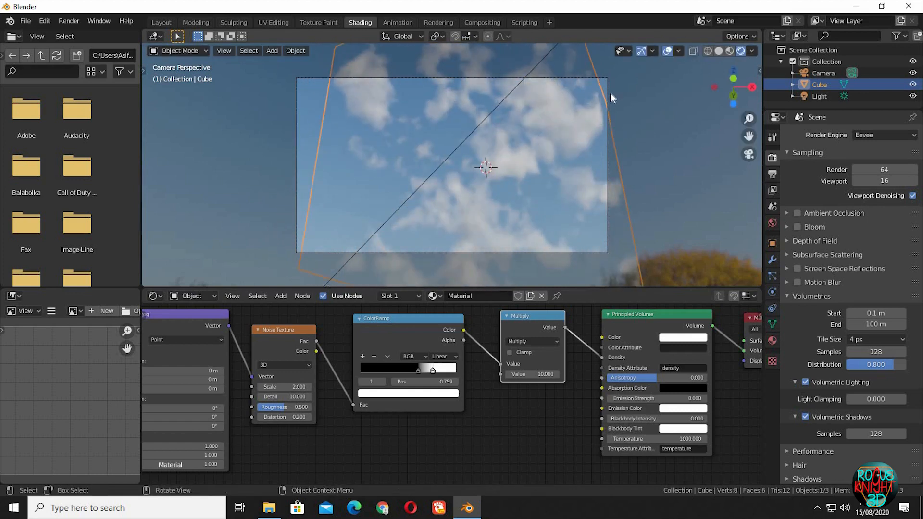
{"action": "left_click", "coordinate": [611, 95]}
{"action": "key", "text": "g"}
{"action": "left_click", "coordinate": [663, 160]}
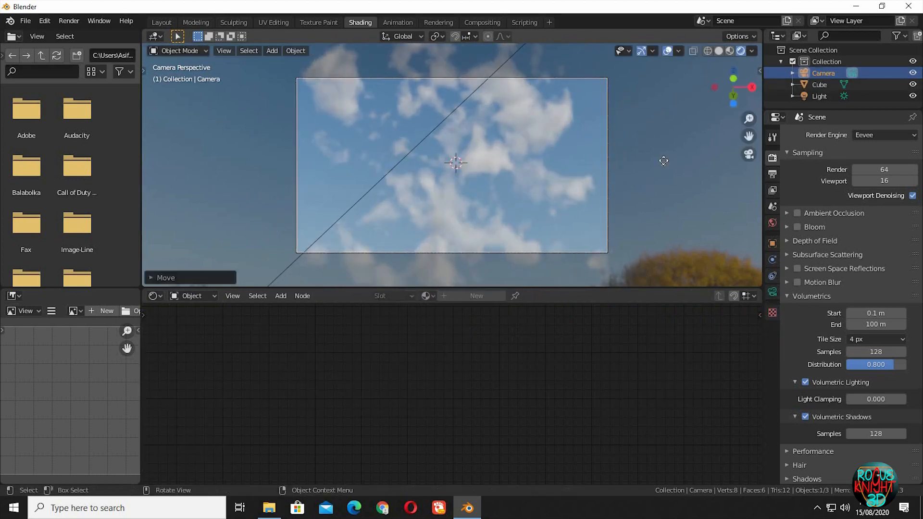
{"action": "key", "text": "g"}
{"action": "key", "text": "z"}
{"action": "key", "text": "z"}
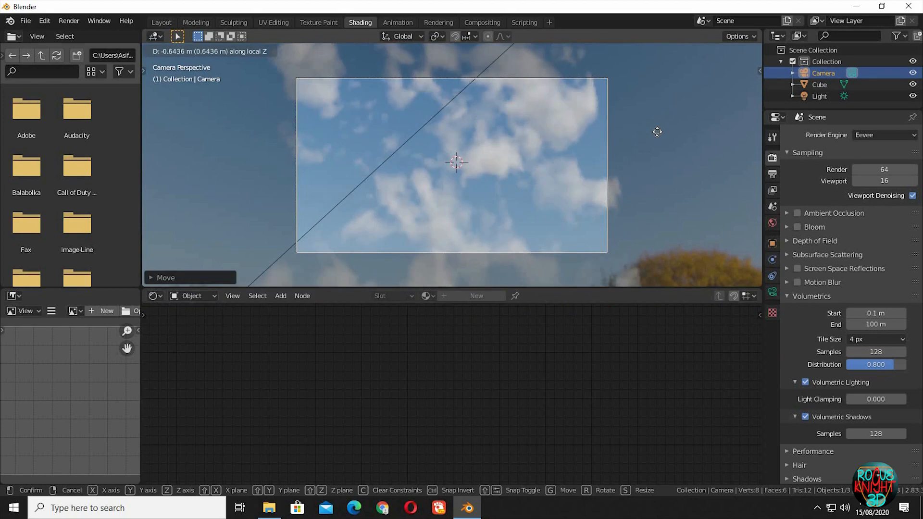
{"action": "left_click", "coordinate": [654, 135]}
- Select the cube and move the white stop of its material's ColorRamp to about 0.786
{"action": "left_click", "coordinate": [521, 192]}
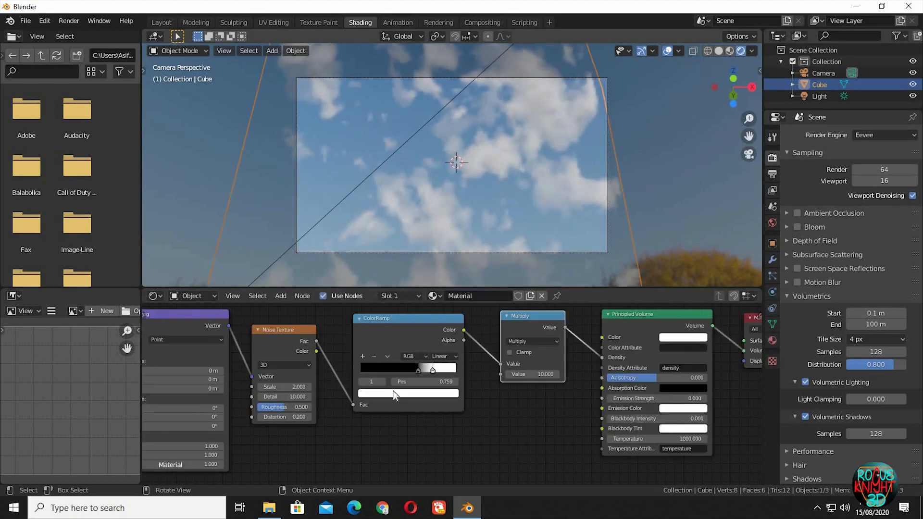
{"action": "left_click", "coordinate": [419, 369]}
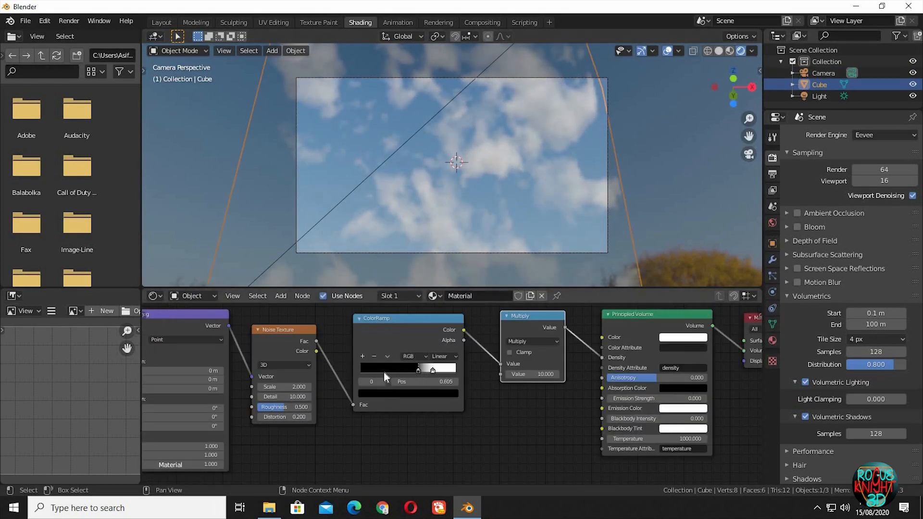
{"action": "left_click_drag", "start_coordinate": [417, 370], "coordinate": [435, 370]}
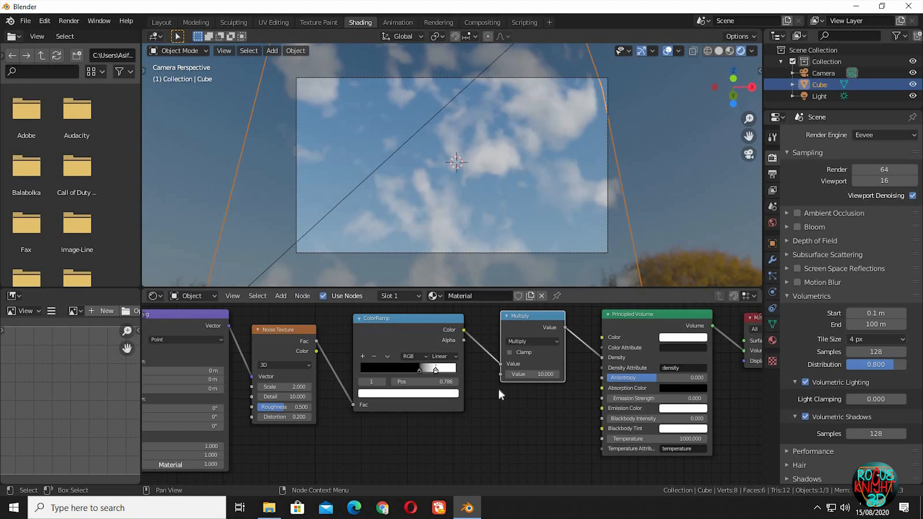
- Move the Noise Texture and all nodes after it away from the Mapping node to make room
{"action": "scroll", "coordinate": [495, 409], "scroll_direction": "down", "scroll_amount": 2}
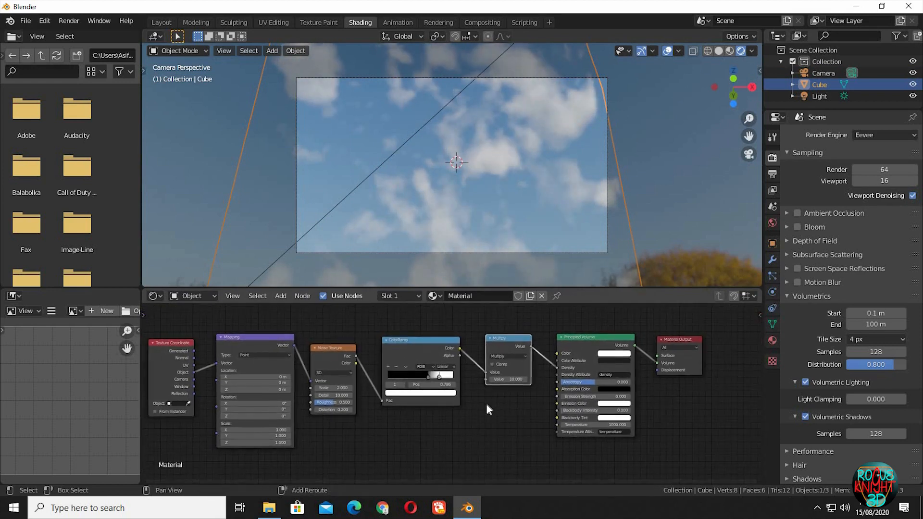
{"action": "middle_click_drag", "start_coordinate": [486, 405], "coordinate": [501, 389], "text": "shift"}
{"action": "left_click_drag", "start_coordinate": [344, 432], "coordinate": [707, 322]}
{"action": "left_click_drag", "start_coordinate": [525, 329], "coordinate": [548, 325]}
{"action": "left_click", "coordinate": [382, 405]}
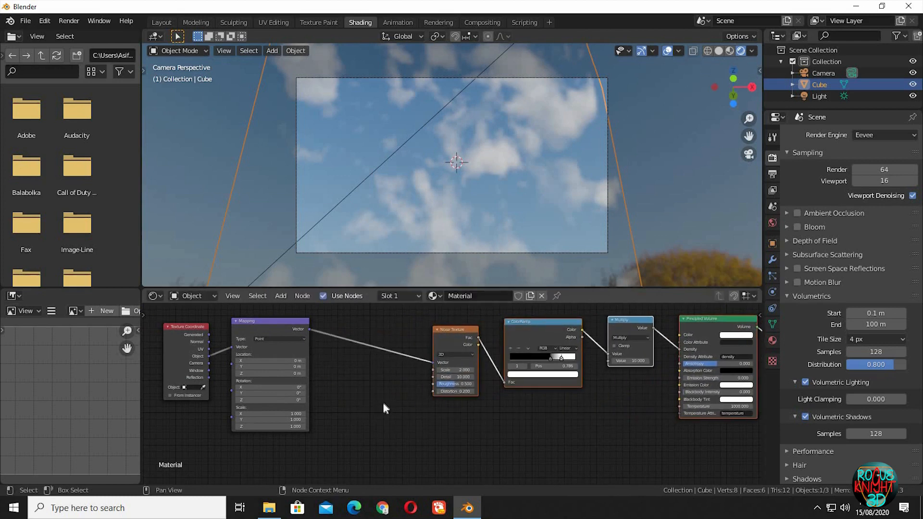
- Duplicate the Noise Texture node and place the copy below the gap after the Mapping node
{"action": "left_click", "coordinate": [445, 332]}
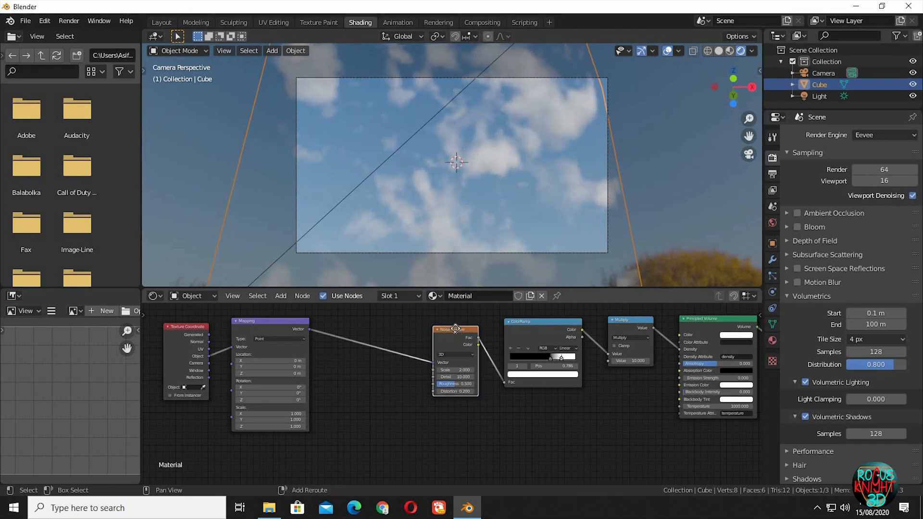
{"action": "key", "text": "shift+d"}
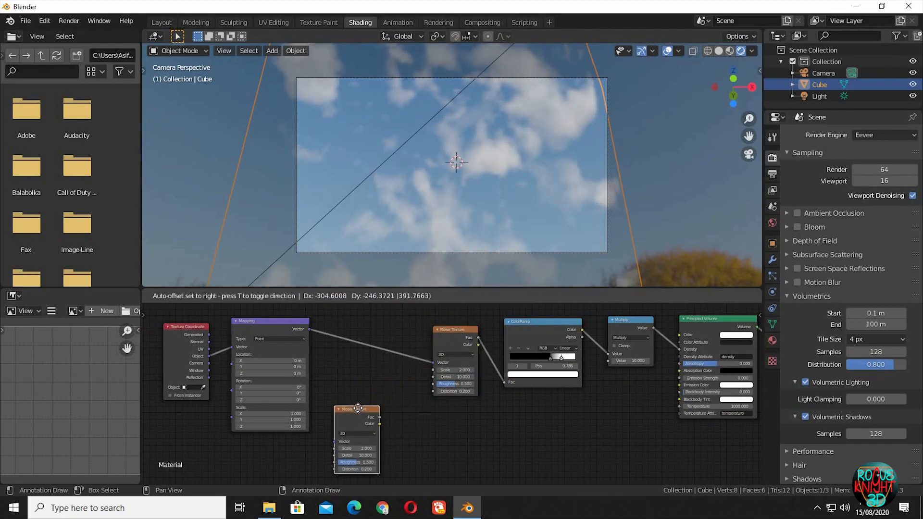
{"action": "left_click", "coordinate": [359, 409]}
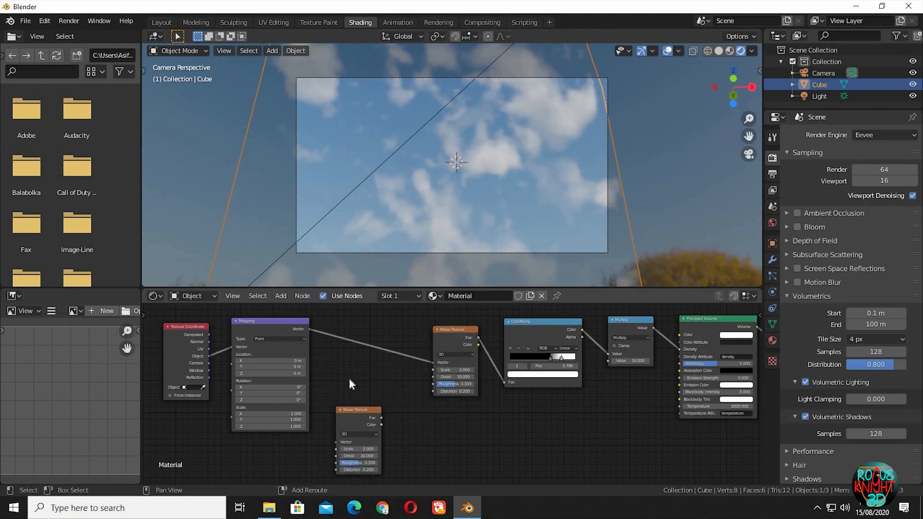
- Add a MixRGB node on the link between the Mapping node and the original Noise Texture
{"action": "key", "text": "shift+a"}
{"action": "mouse_move", "coordinate": [348, 379]}
{"action": "left_click", "coordinate": [345, 361]}
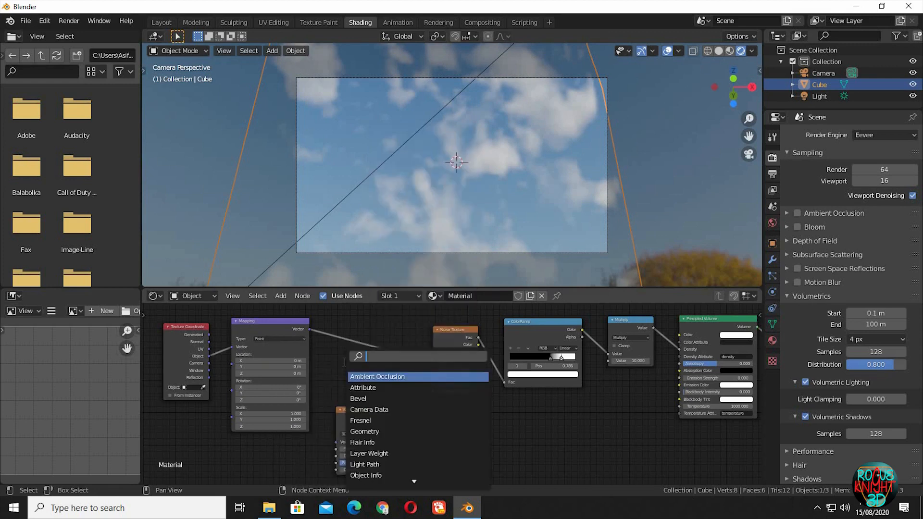
{"action": "type", "text": "mix"}
{"action": "left_click", "coordinate": [368, 388]}
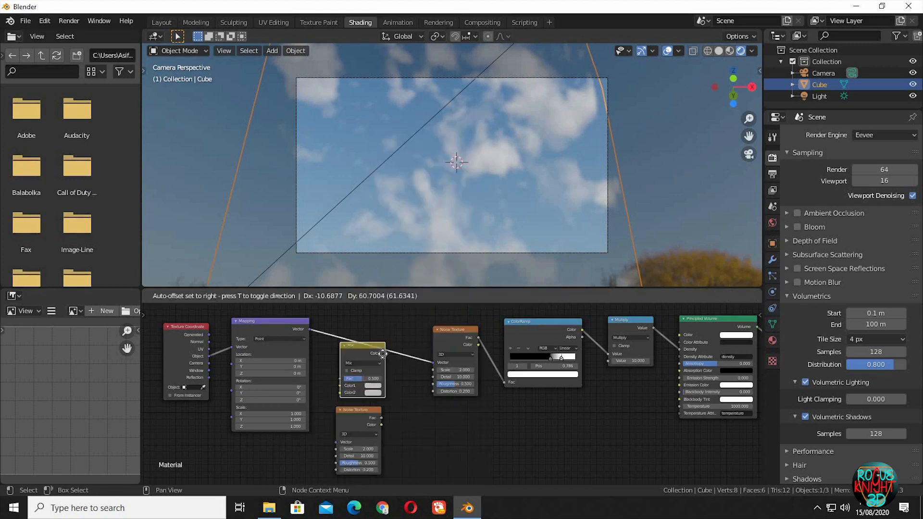
{"action": "left_click", "coordinate": [382, 354]}
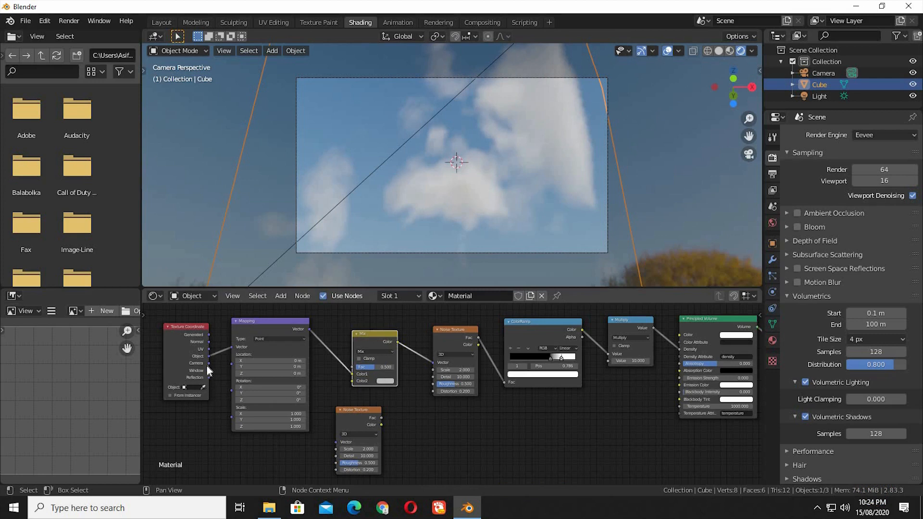
- Connect the Object texture coordinate to the duplicated Noise Texture's Vector and that noise's Color to the Mix node's Color2
{"action": "left_click_drag", "start_coordinate": [208, 356], "coordinate": [335, 442]}
{"action": "left_click_drag", "start_coordinate": [360, 410], "coordinate": [317, 446]}
{"action": "left_click_drag", "start_coordinate": [350, 377], "coordinate": [352, 380]}
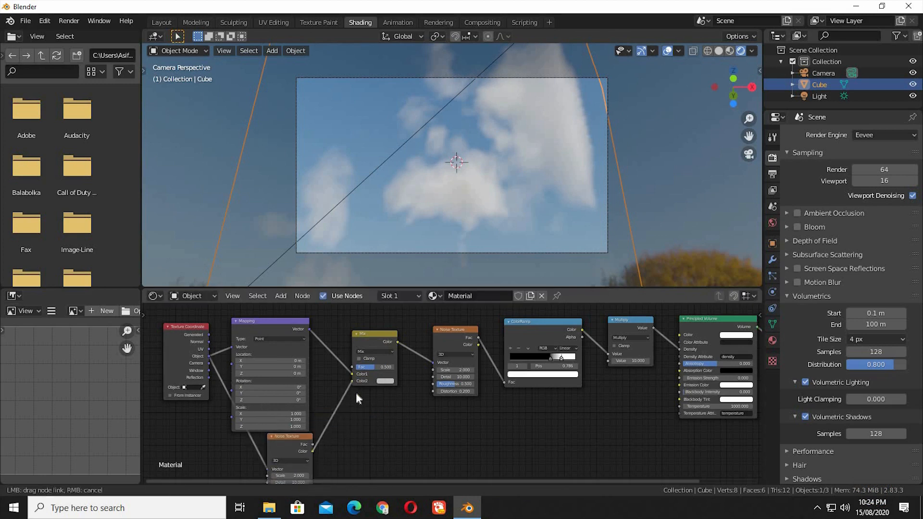
- Set the Mix node's factor to about 0.817
{"action": "mouse_move", "coordinate": [394, 379]}
{"action": "middle_mouse_down", "text": "ctrl"}
{"action": "mouse_move", "coordinate": [394, 309]}
{"action": "mouse_move", "coordinate": [404, 388]}
{"action": "middle_mouse_up", "text": "ctrl"}
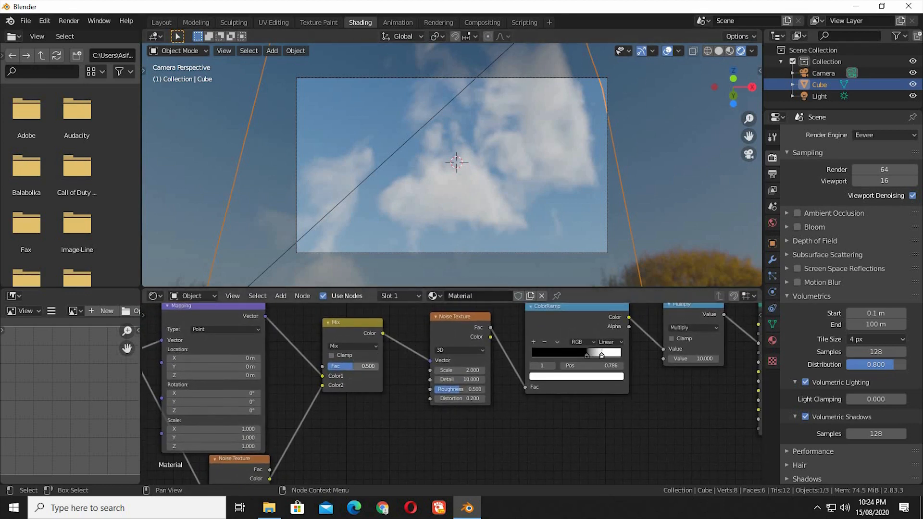
{"action": "mouse_move", "coordinate": [354, 366]}
{"action": "left_mouse_down"}
{"action": "mouse_move", "coordinate": [328, 366]}
{"action": "mouse_move", "coordinate": [369, 366]}
{"action": "left_mouse_up"}
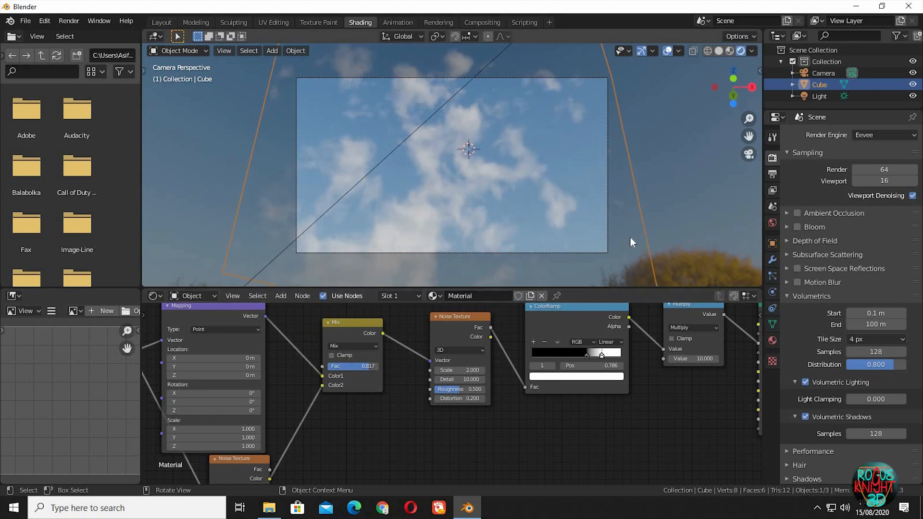
- Switch the scene's render engine to Cycles
{"action": "middle_click_drag", "start_coordinate": [650, 386], "coordinate": [544, 440], "text": "ctrl"}
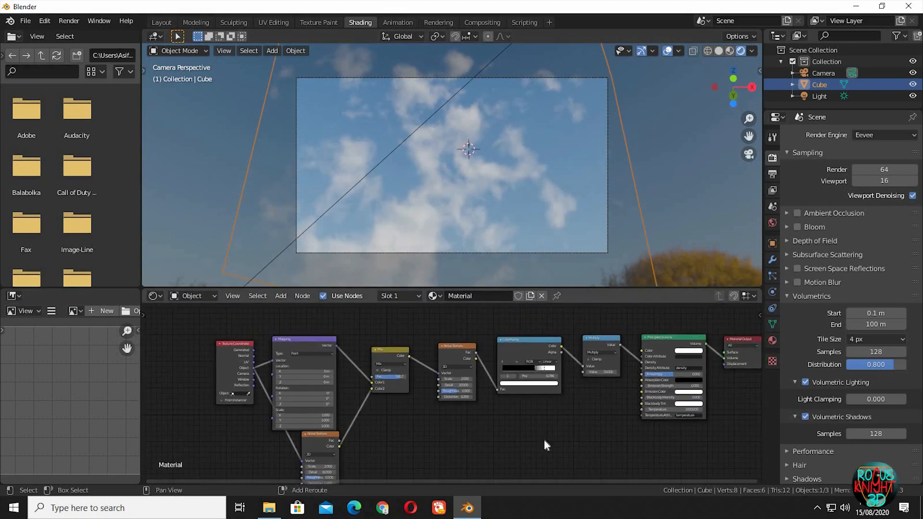
{"action": "left_click", "coordinate": [883, 136]}
{"action": "left_click", "coordinate": [863, 174]}
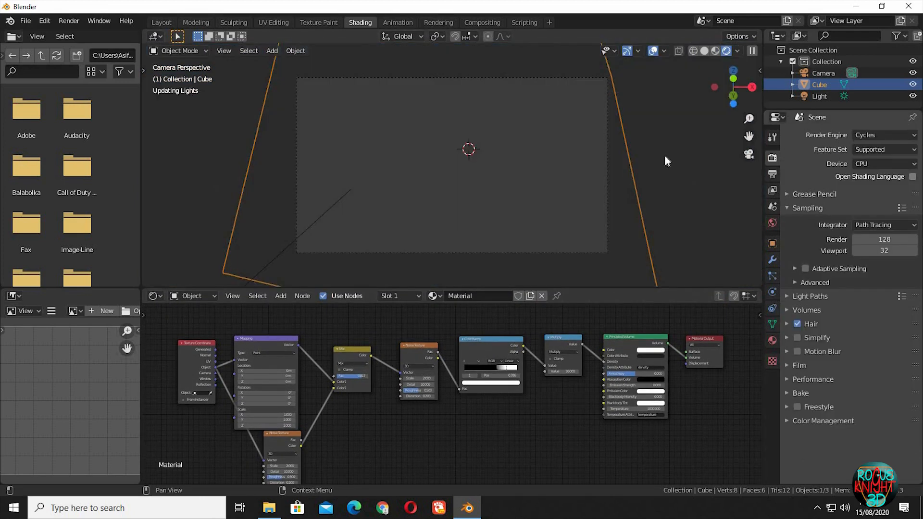